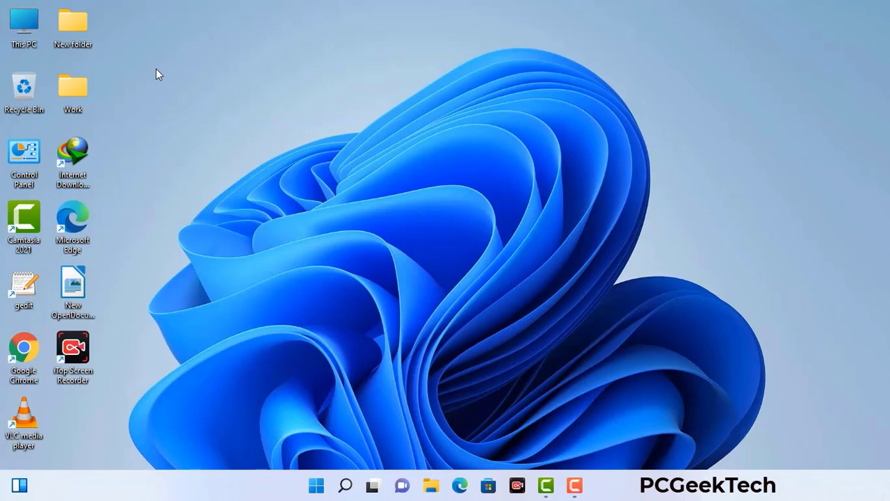
Run msconfig from the Run box to bring up System Configuration.
key("super+r")
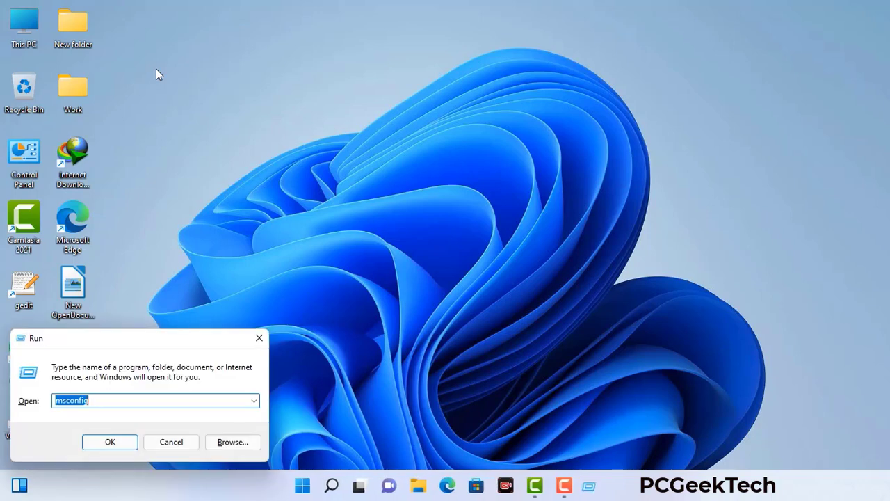
left_click_drag(152, 339, 392, 110)
left_click(354, 173)
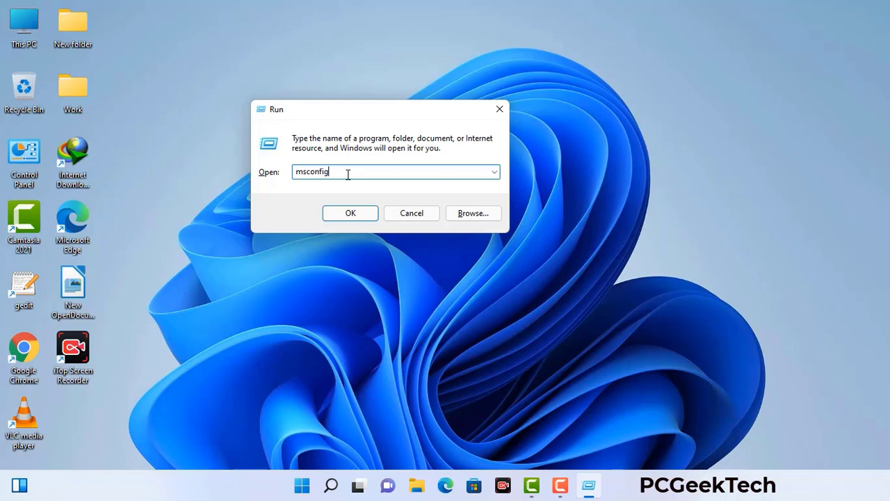
left_click(343, 217)
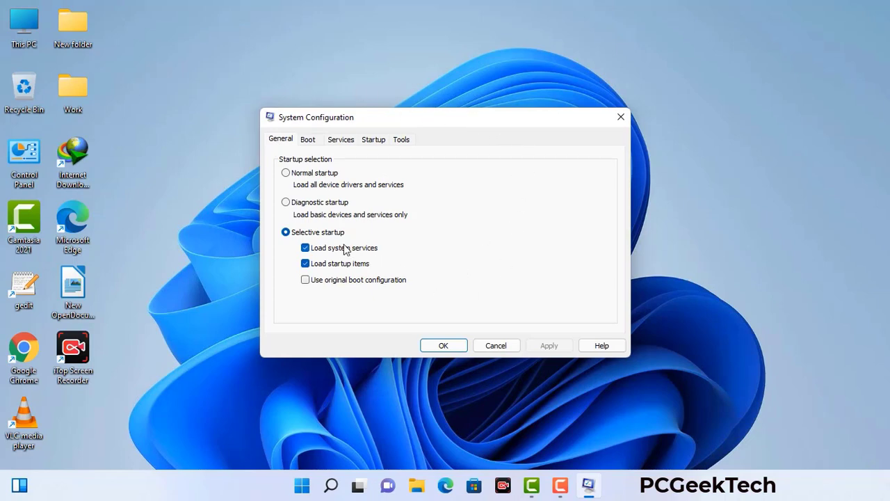
Enable Safe boot with the Network option on the Boot tab, apply it, and restart.
left_click(309, 139)
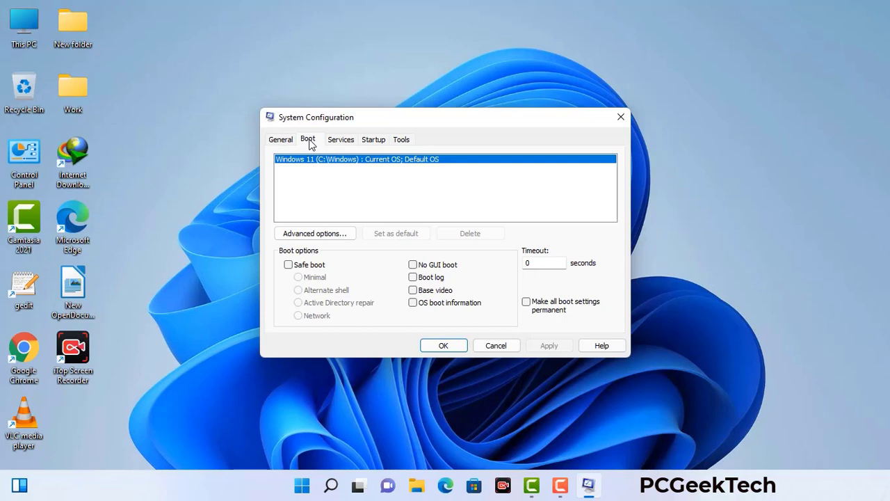
left_click(288, 265)
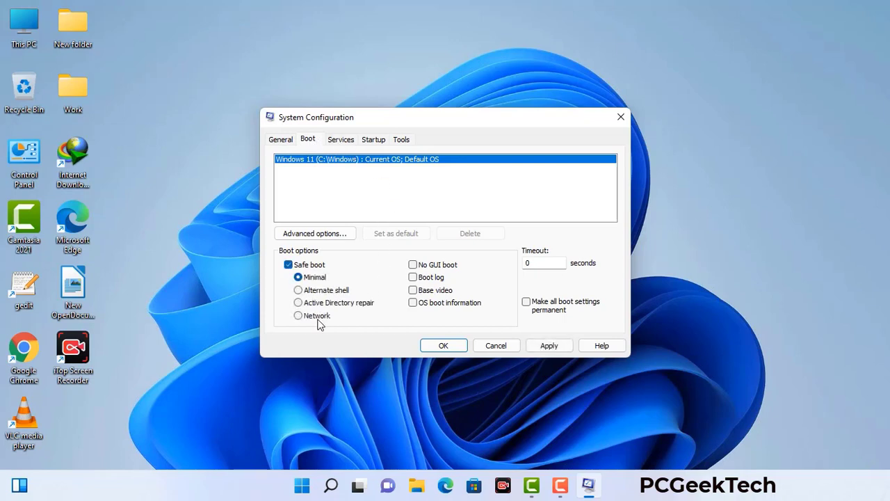
left_click(316, 317)
left_click(549, 345)
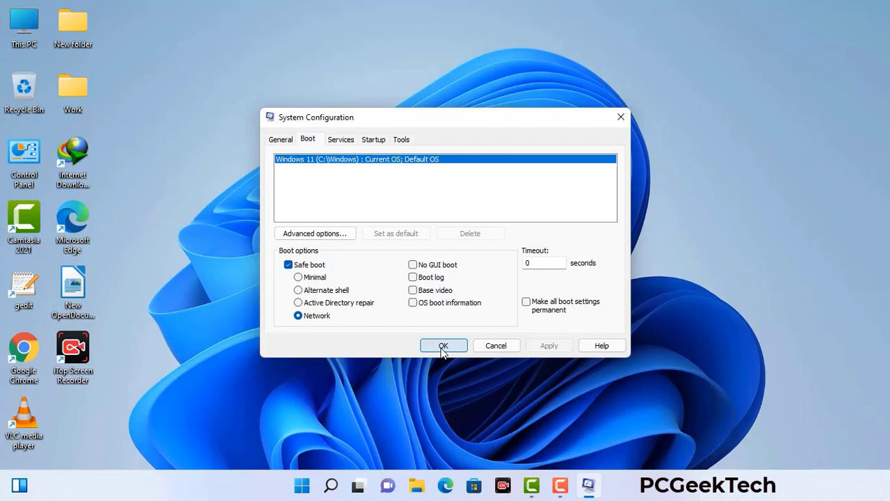
left_click(442, 345)
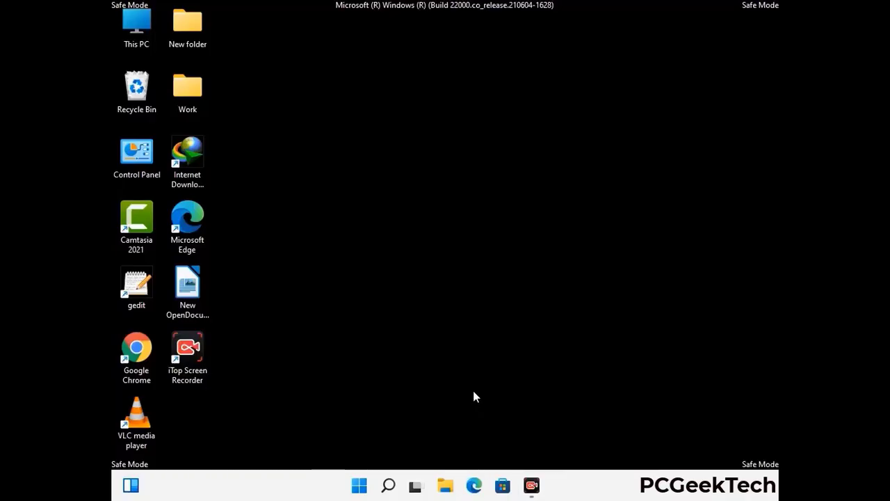
Turn on 'Show hidden files, folders, and drives' in File Explorer Options, then close Control Panel.
double_click(137, 165)
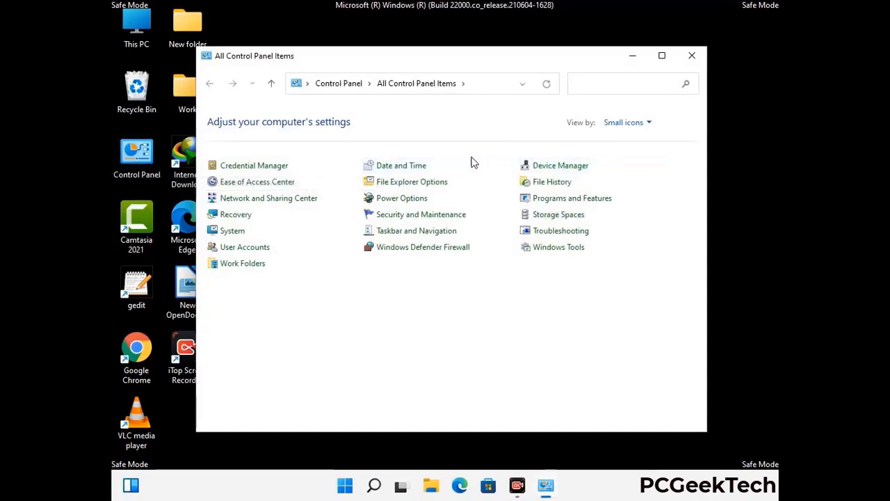
left_click(429, 186)
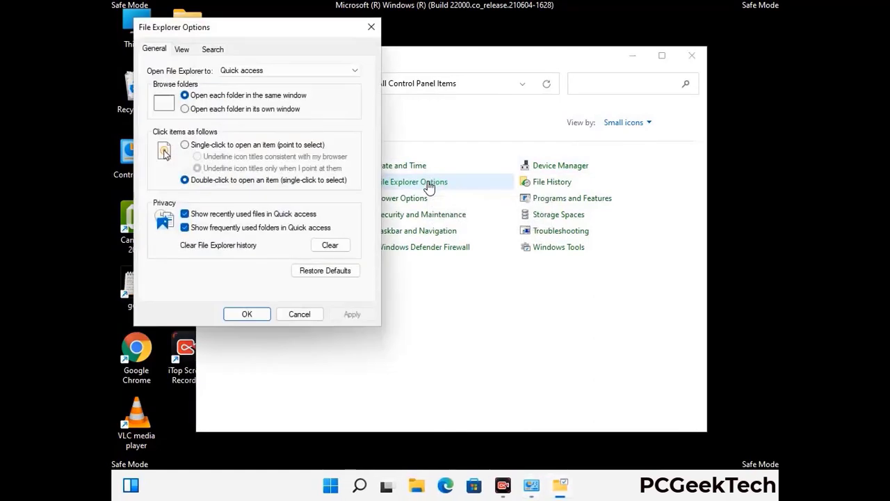
left_click(182, 50)
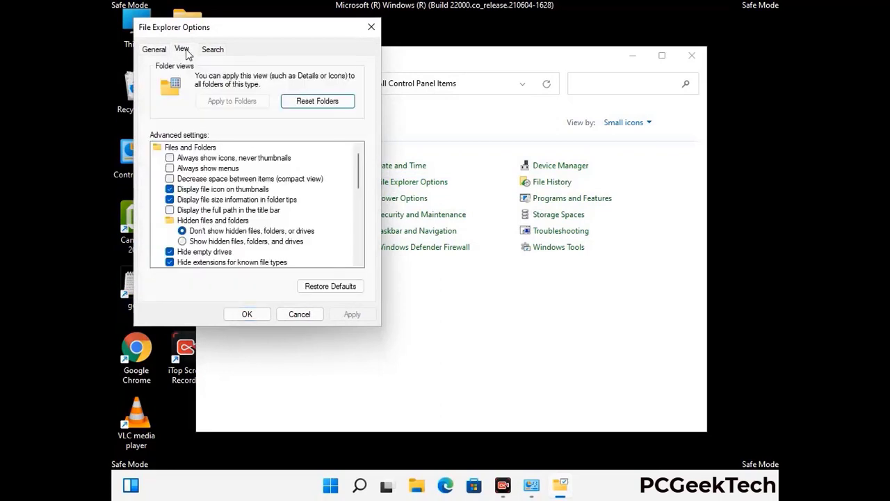
left_click(182, 241)
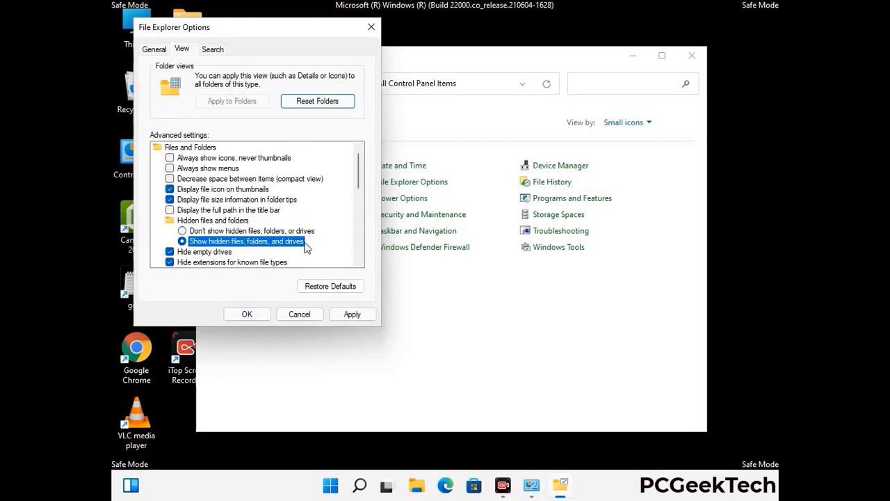
left_click(351, 315)
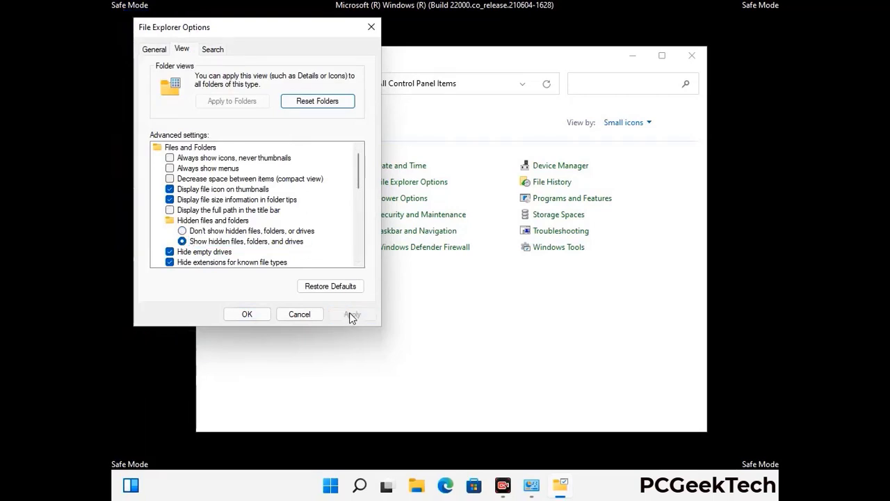
left_click(235, 316)
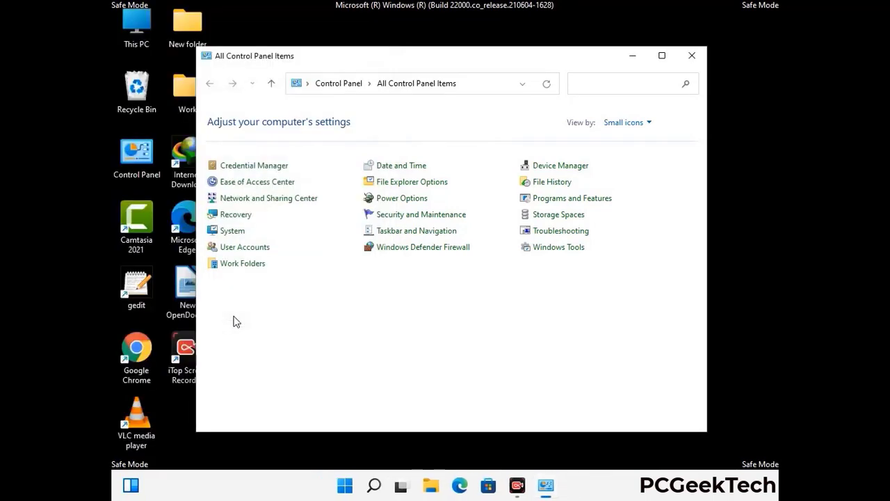
left_click(688, 58)
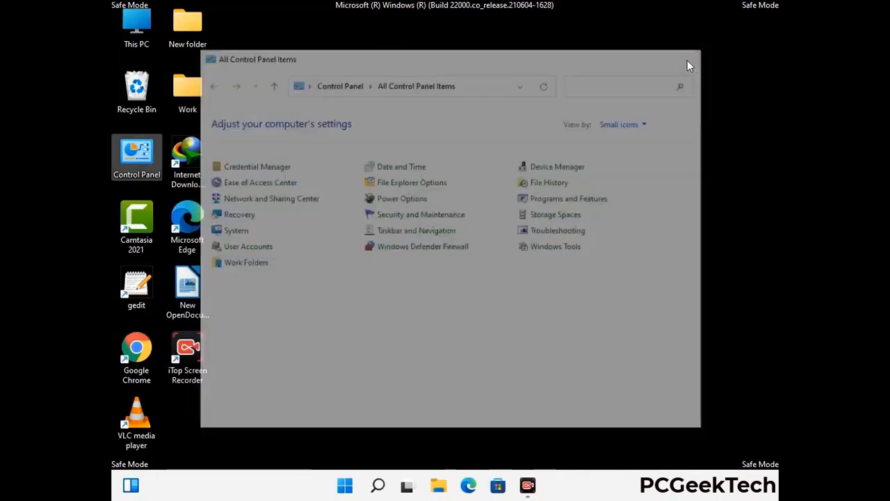
Browse from This PC into C:\Windows\System32.
double_click(132, 43)
left_click(389, 305)
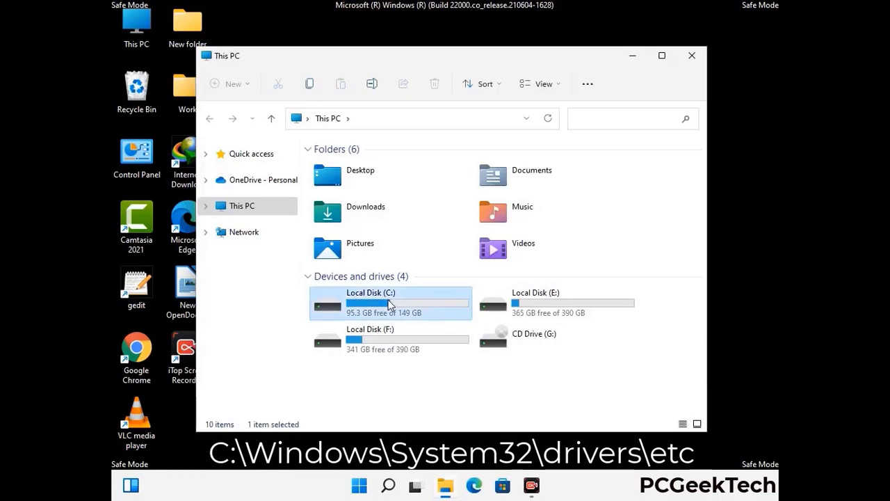
double_click(390, 304)
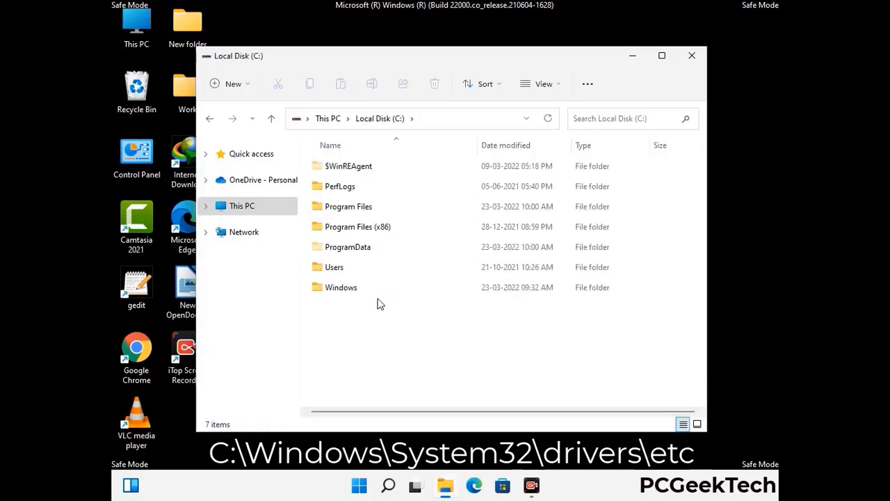
left_click(334, 293)
double_click(333, 293)
scroll(441, 300, "down", 6)
scroll(438, 303, "down", 10)
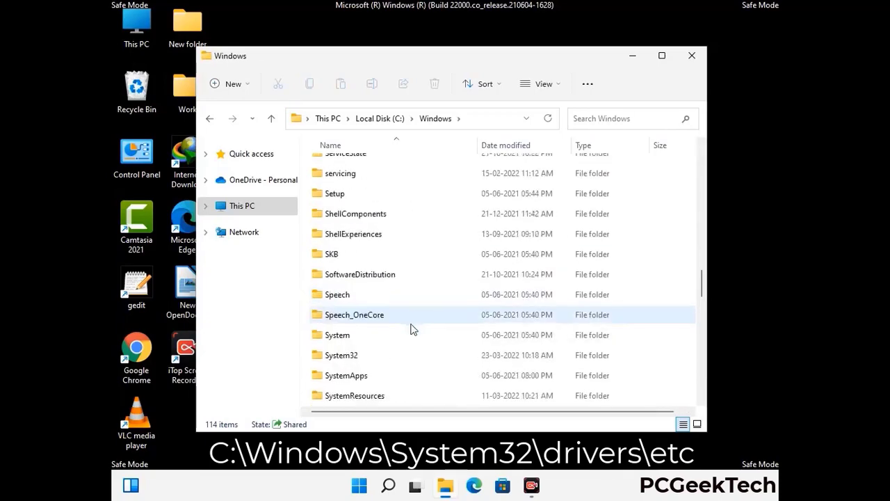
scroll(410, 328, "down", 1)
left_click(338, 292)
double_click(338, 293)
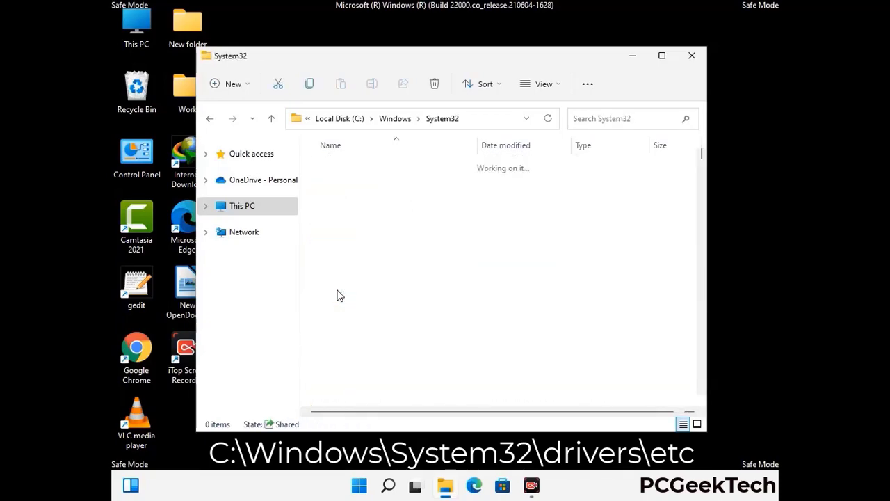
Go into drivers\etc and open the hosts file.
scroll(383, 306, "down", 5)
double_click(336, 376)
double_click(330, 207)
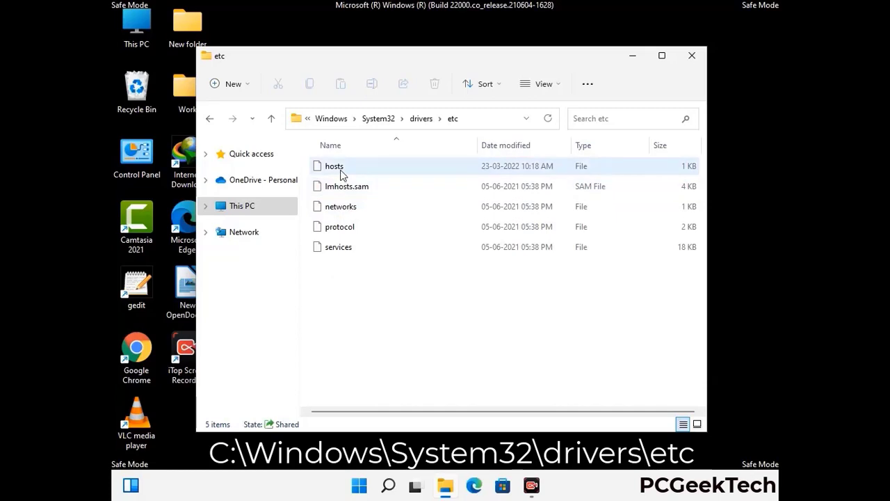
left_click(342, 174)
double_click(341, 170)
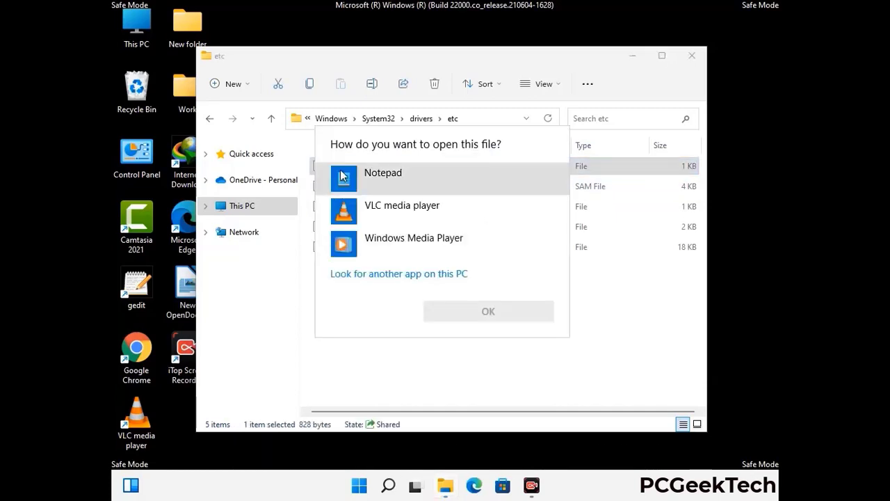
Open hosts in Notepad and add two blank lines after the last localhost entry.
left_click(394, 174)
left_click(490, 312)
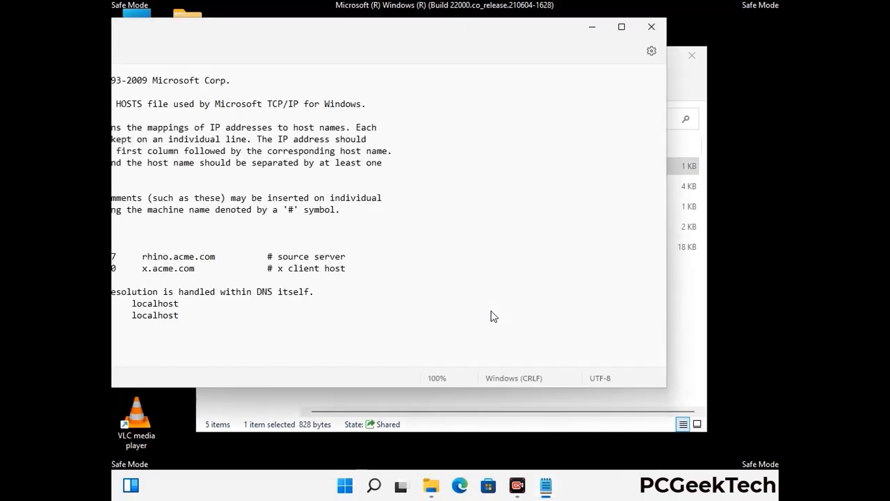
left_click_drag(335, 33, 472, 40)
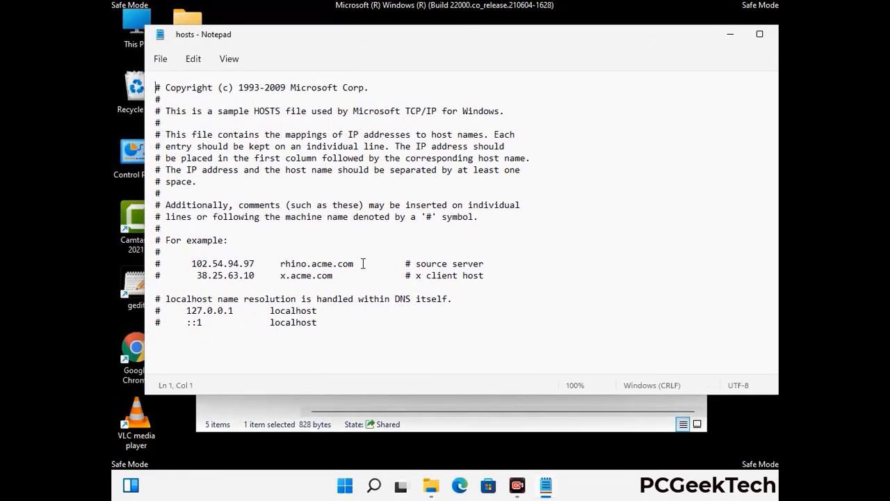
left_click(334, 326)
key("Return")
key("Return")
scroll(187, 193, "down", 1)
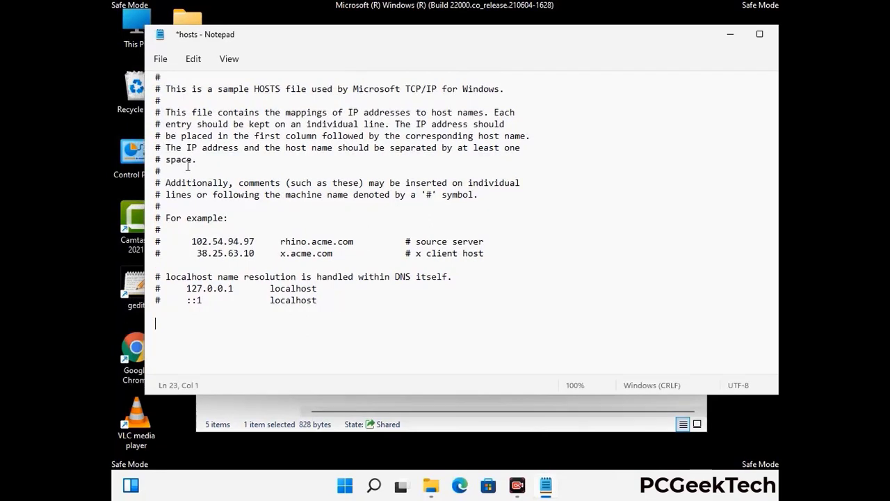
Save the hosts file, then close Notepad and the etc folder window.
left_click(163, 60)
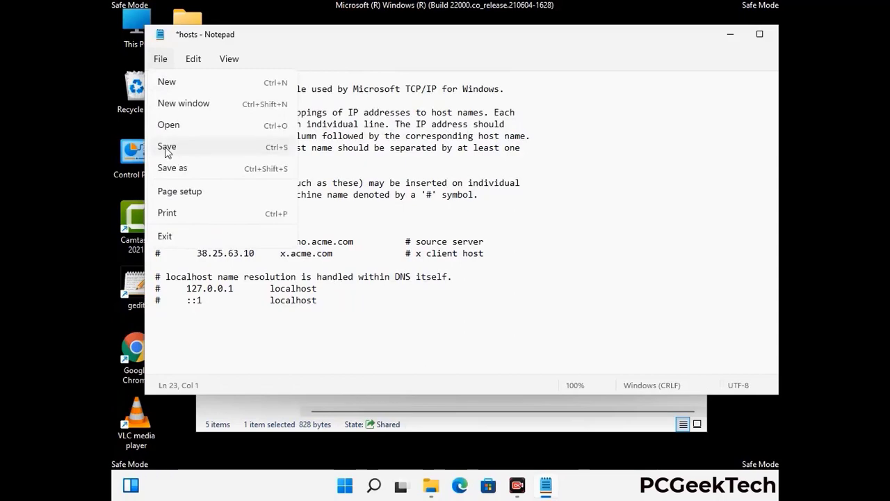
left_click(167, 147)
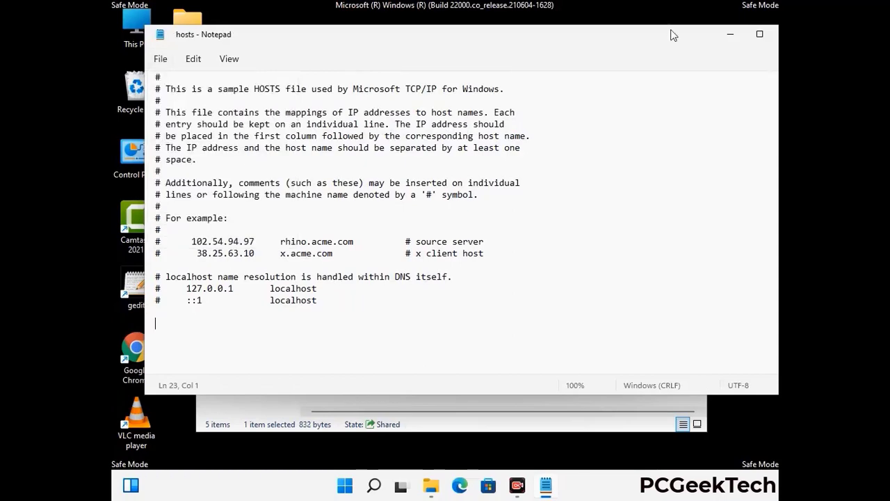
left_click_drag(670, 27, 597, 28)
left_click(689, 33)
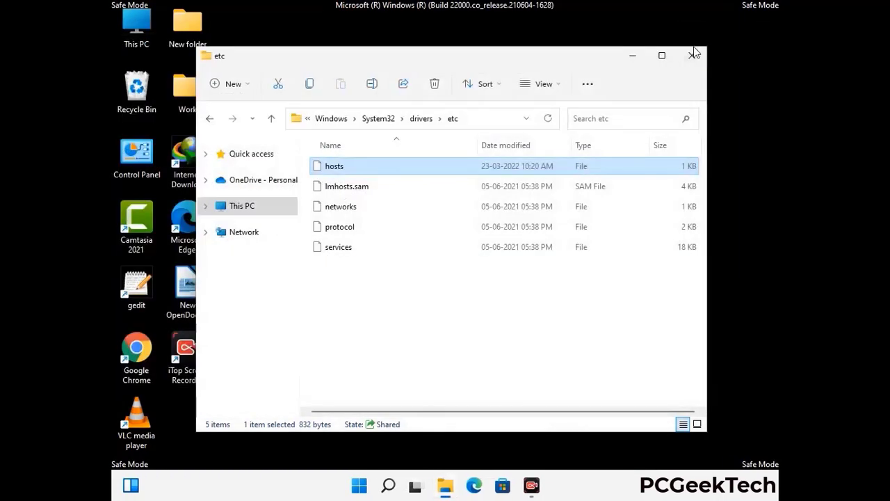
left_click(693, 54)
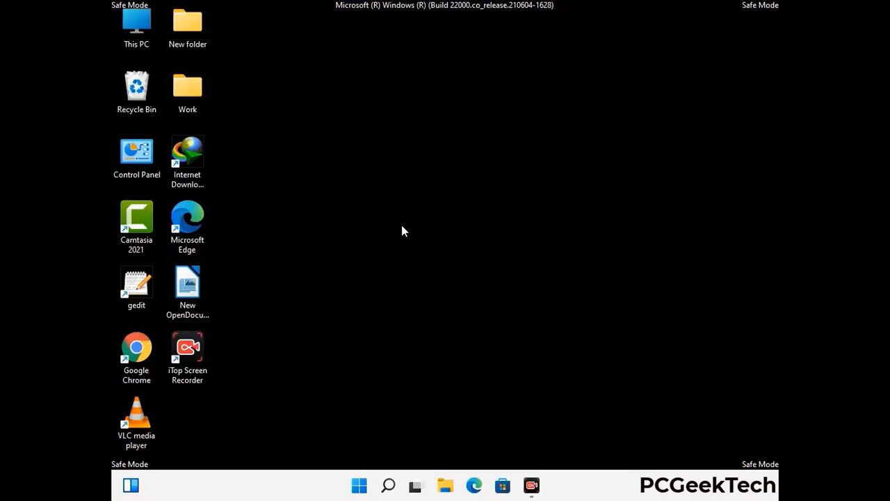
Run %appdata% from the Run box to open the Roaming folder.
key("super+r")
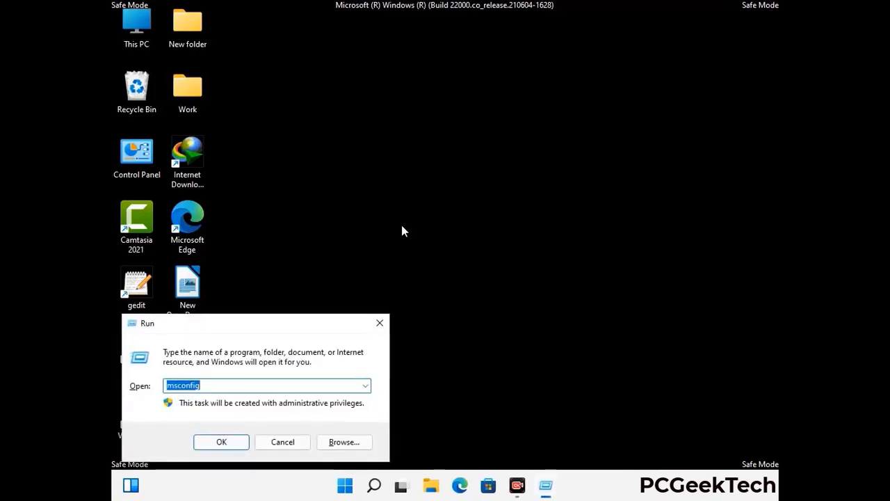
left_click_drag(256, 321, 414, 139)
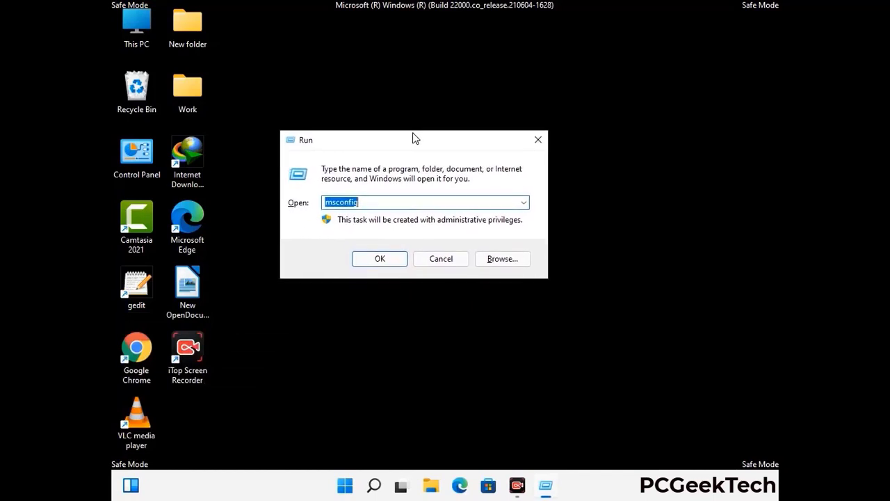
type("%")
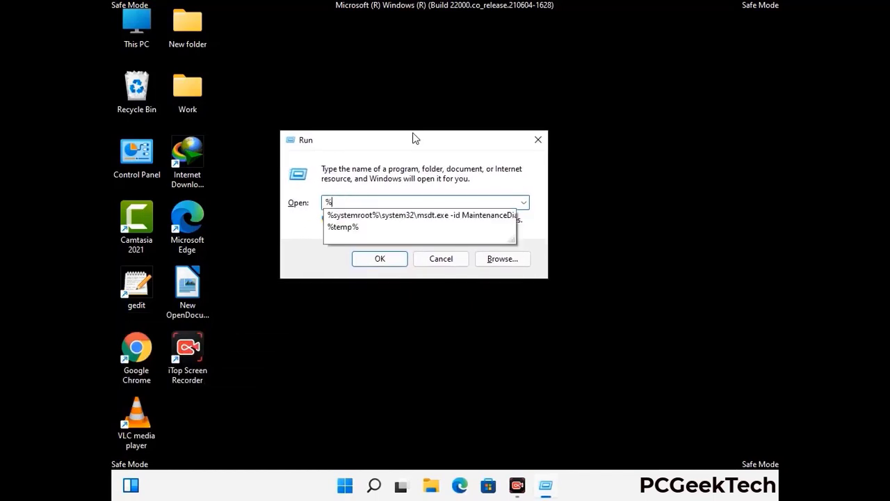
type("a")
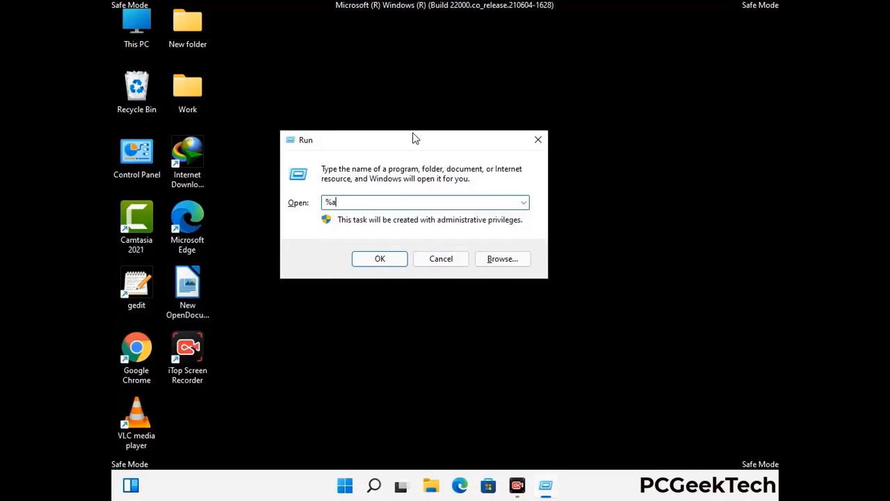
type("ppdata%")
key("Return")
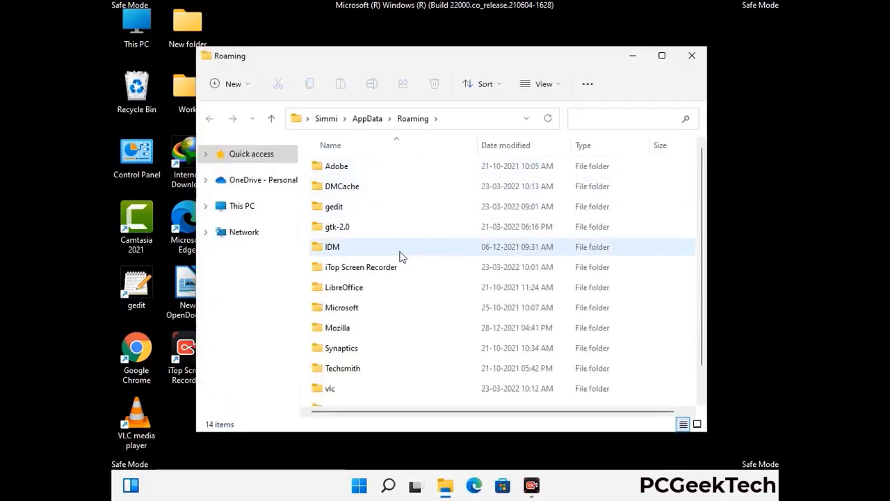
Delete the leftover Zoom folder from AppData Roaming and close the window.
scroll(416, 251, "down", 2)
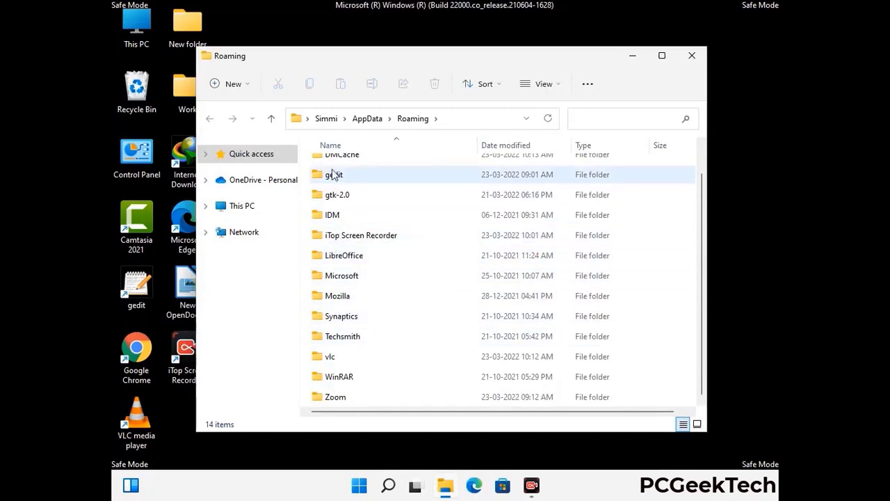
scroll(338, 162, "up", 1)
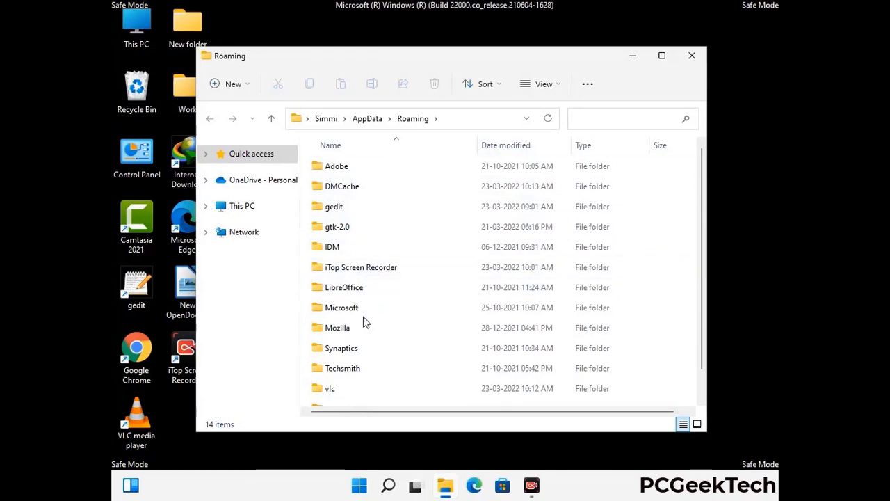
scroll(366, 334, "down", 1)
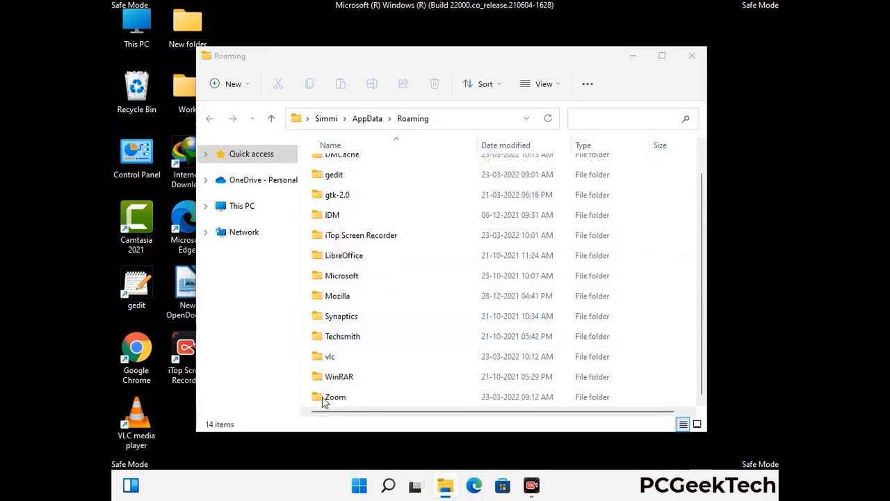
left_click(498, 394)
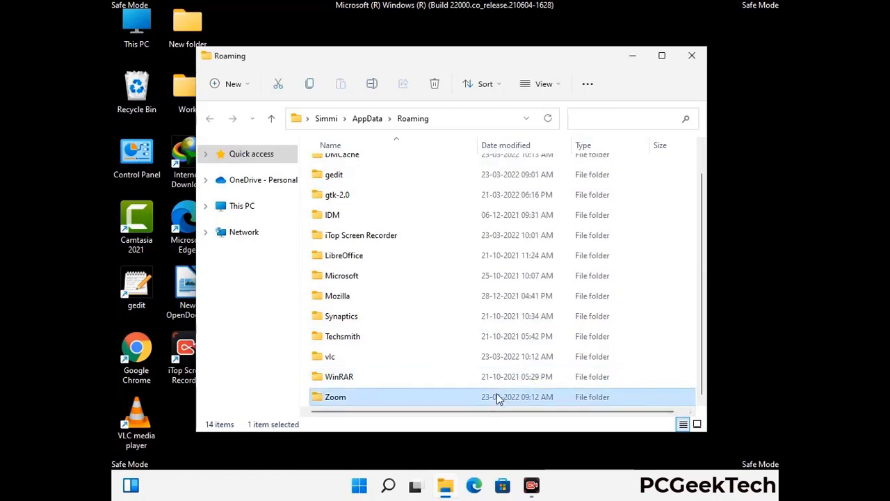
left_click(438, 86)
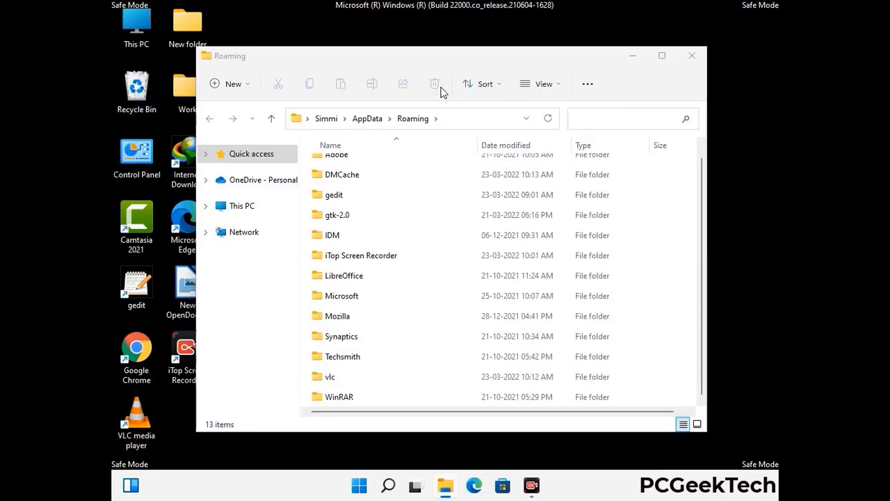
left_click(689, 61)
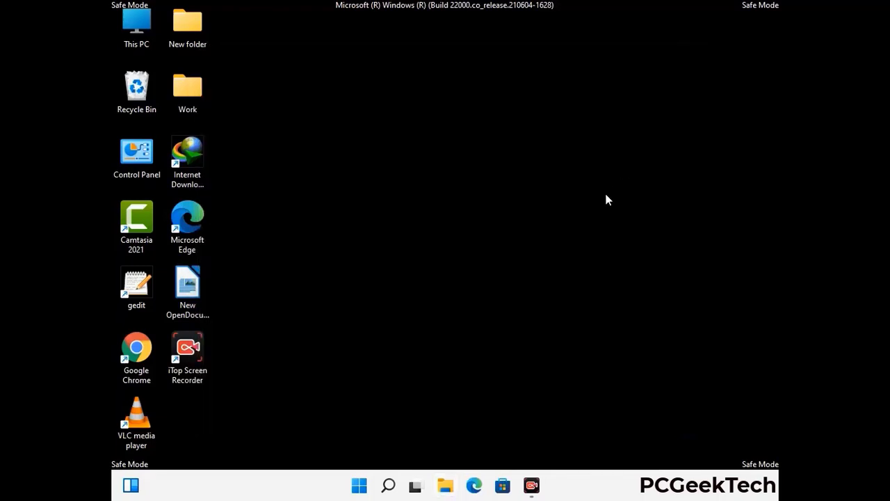
Run %LocalAppData% to open the AppData Local folder.
key("super+r")
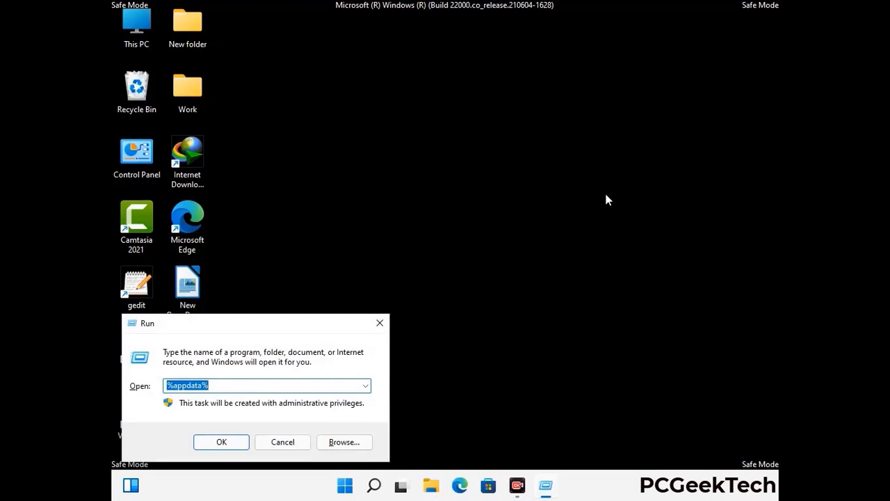
left_click_drag(279, 331, 466, 181)
type("%Loca")
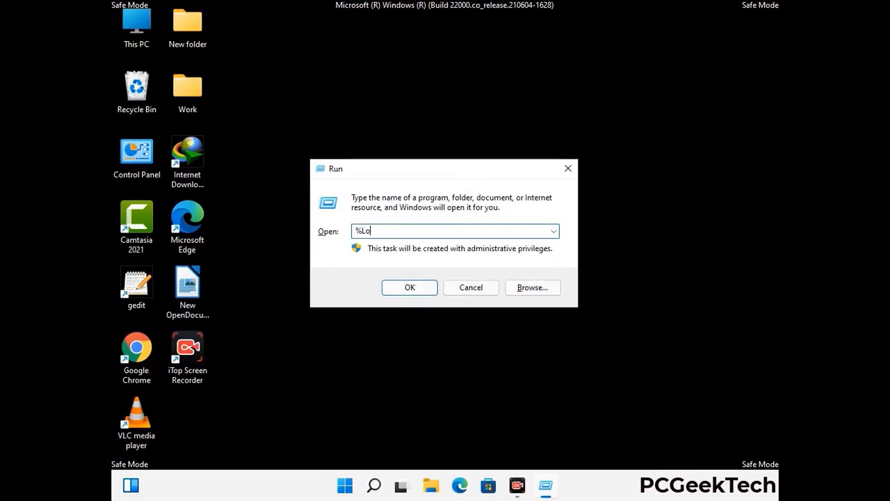
type("lAppData%")
key("Return")
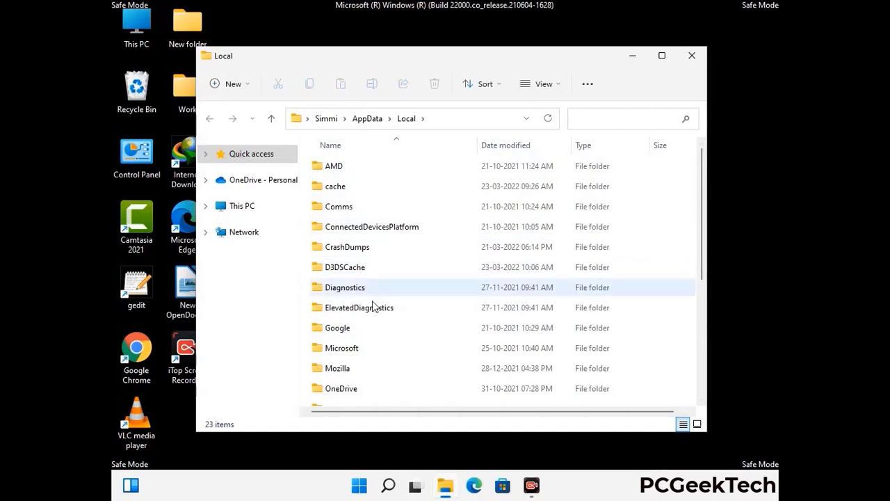
Delete the leftover Mozilla folder from AppData Local and close the window.
scroll(373, 306, "down", 1)
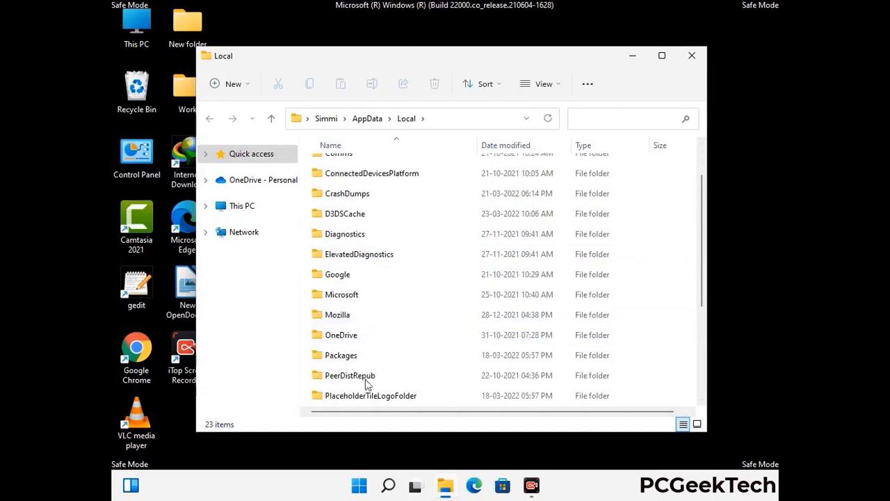
left_click(348, 319)
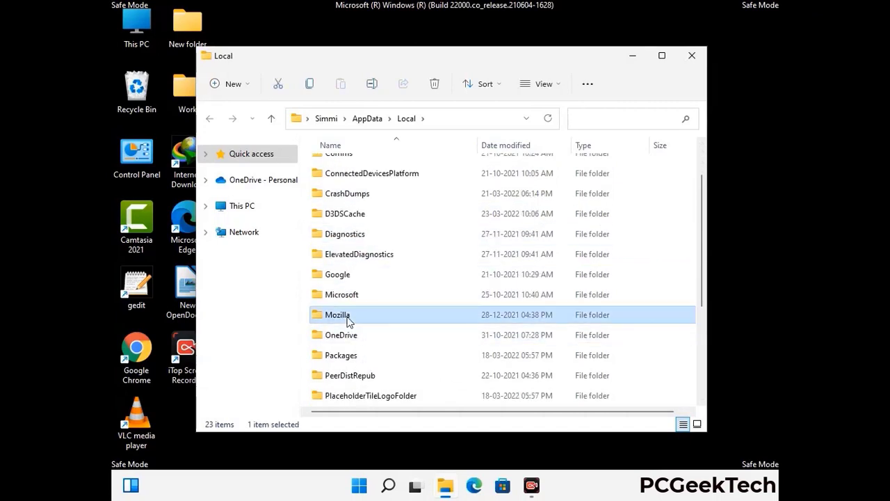
left_click(435, 85)
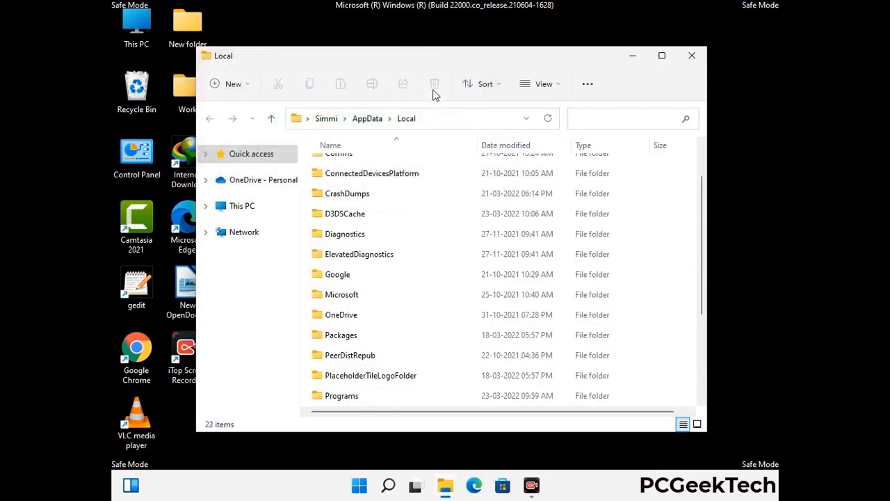
left_click(693, 63)
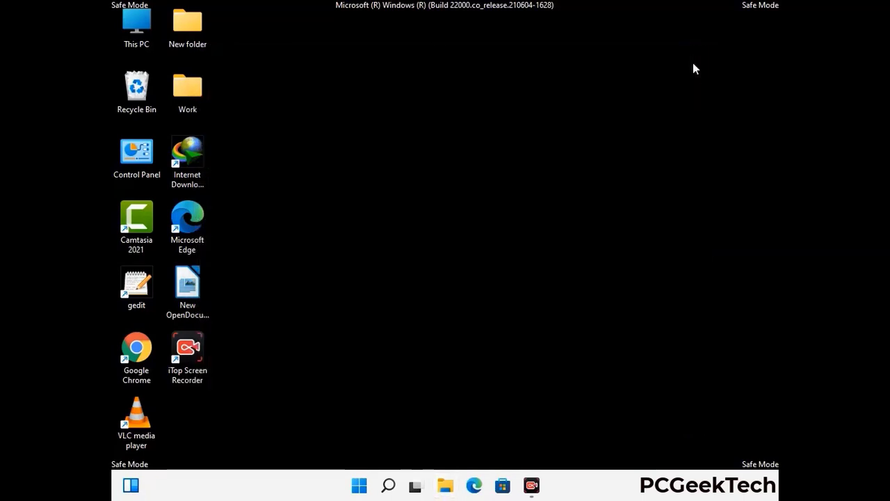
Run %ProgramData% to open the ProgramData folder.
key("super+r")
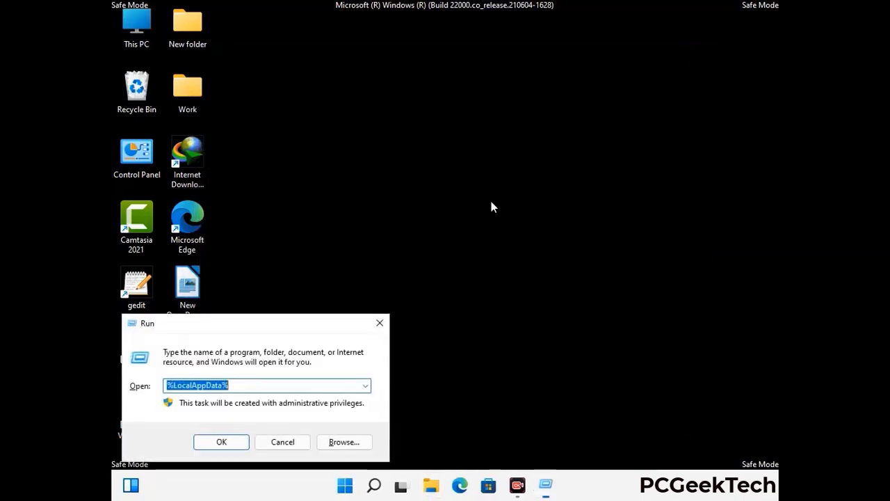
left_click_drag(247, 327, 407, 183)
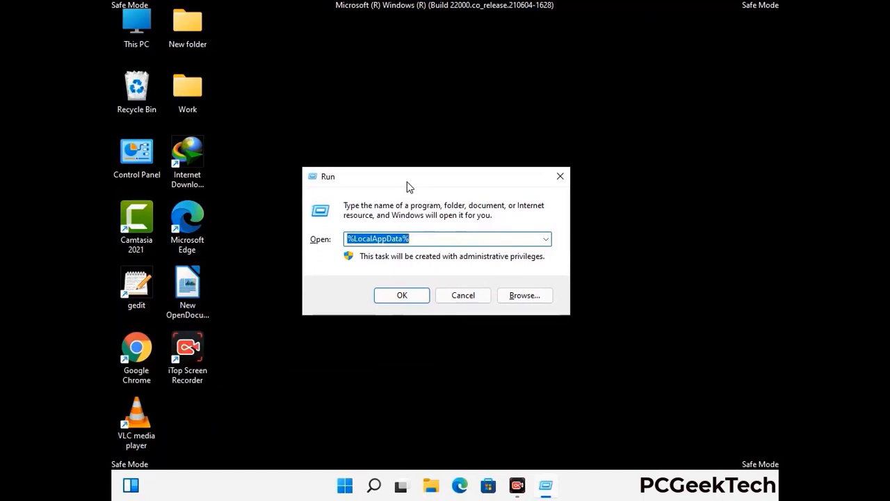
type("%")
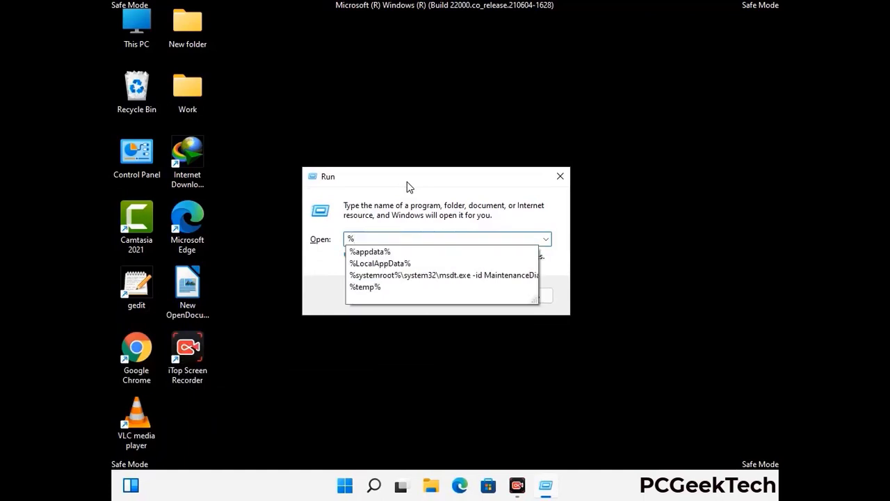
type("ProgramData%")
key("Return")
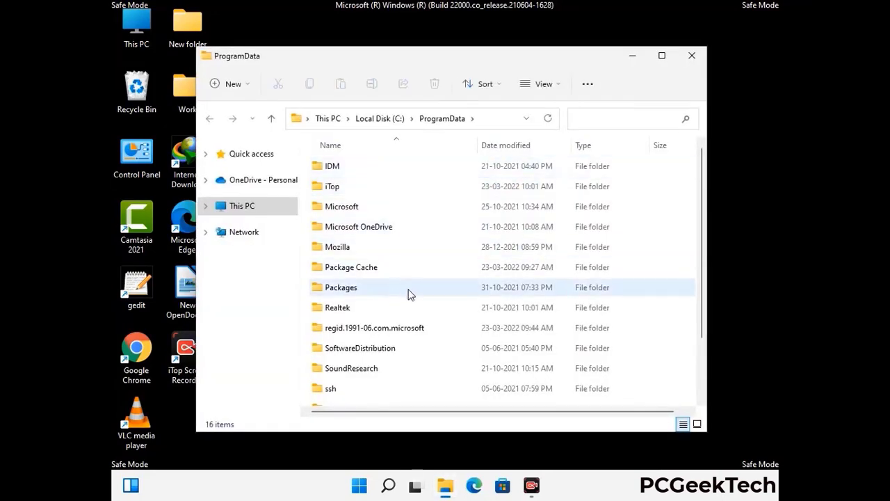
Delete the Mozilla folder from ProgramData and close the window.
scroll(408, 296, "down", 2)
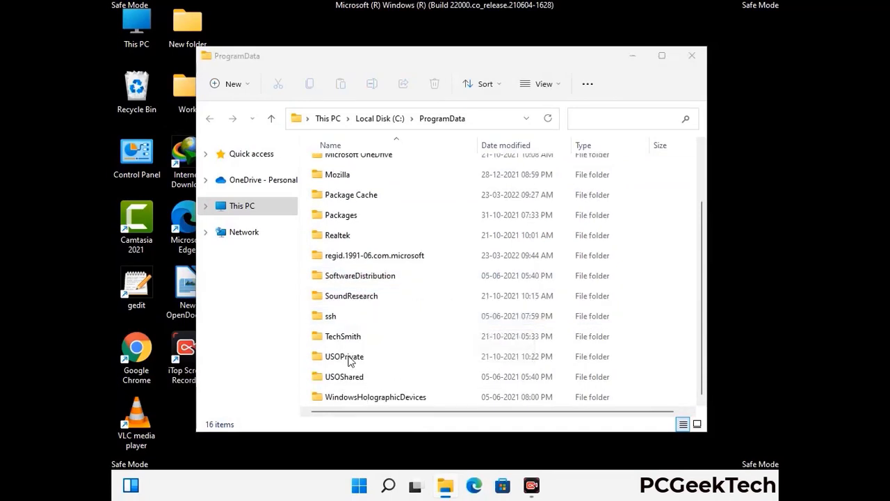
left_click(344, 174)
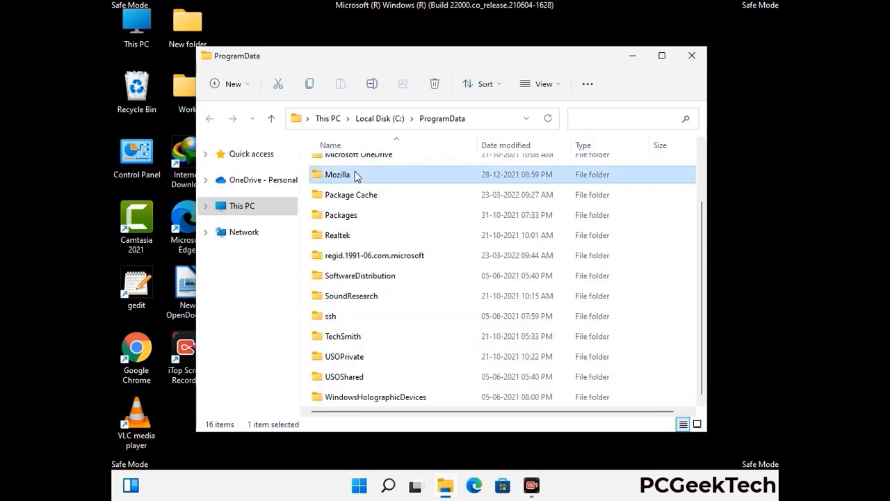
left_click(436, 84)
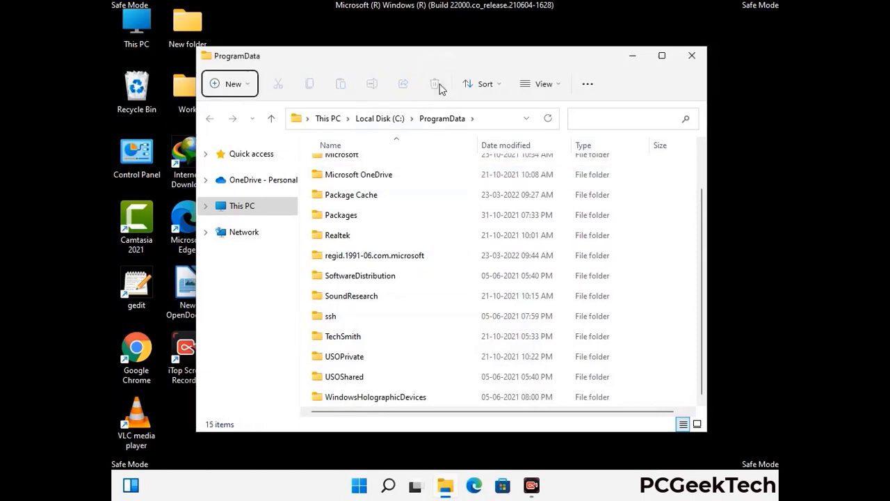
scroll(487, 250, "up", 1)
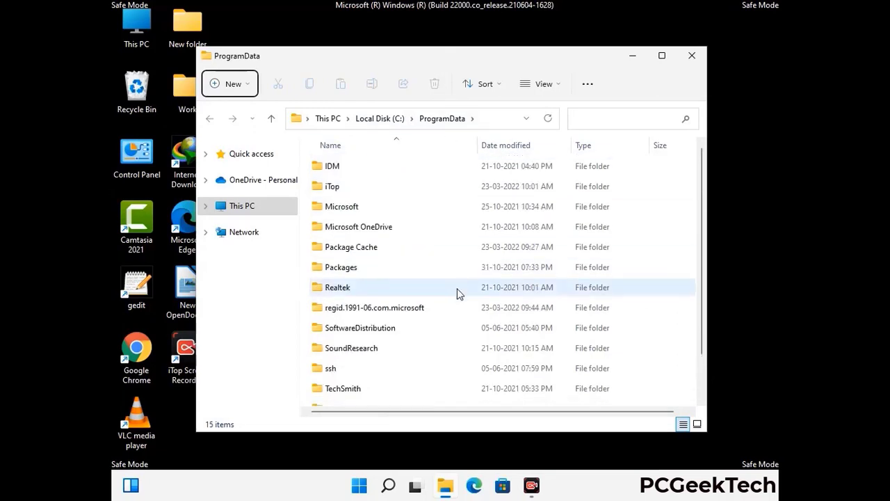
left_click(697, 55)
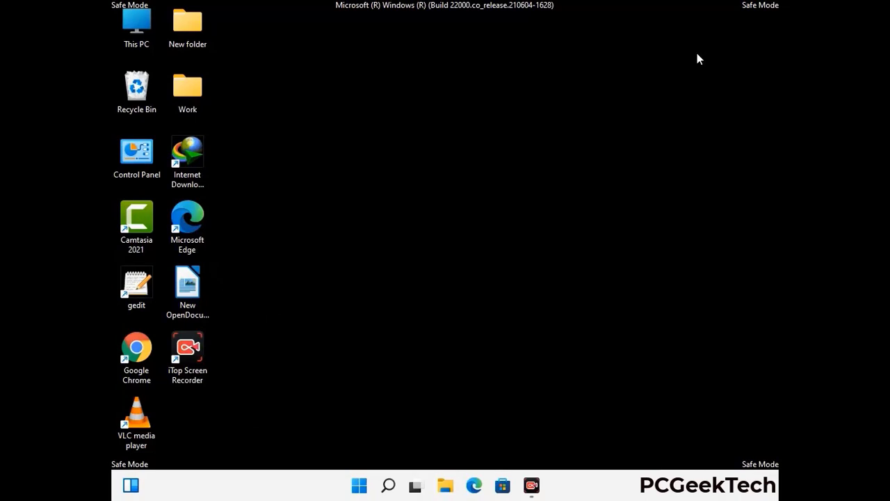
key("super+r")
left_click_drag(290, 324, 464, 181)
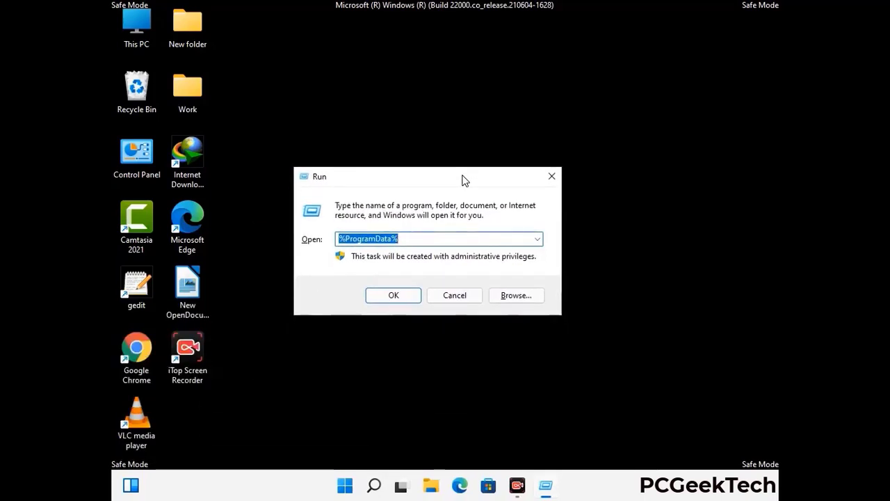
type("%WinDir%")
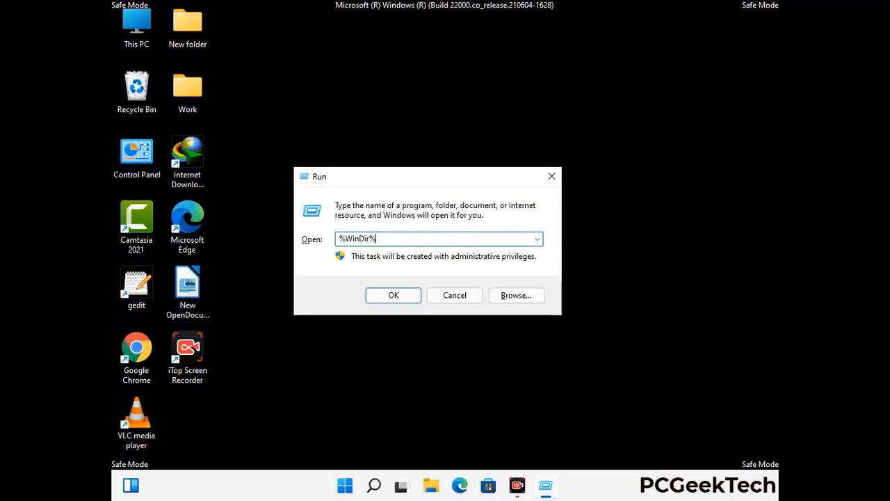
key("Return")
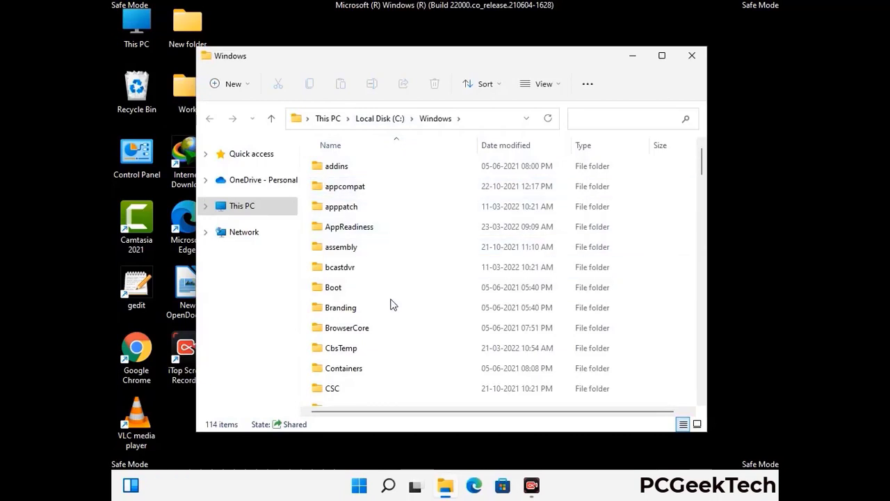
scroll(391, 306, "down", 2)
scroll(391, 310, "down", 1)
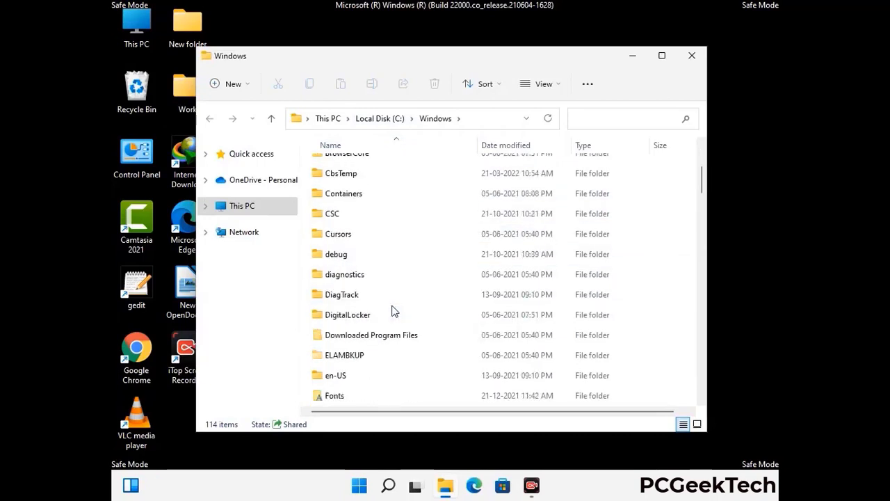
scroll(392, 310, "down", 1)
scroll(391, 310, "down", 4)
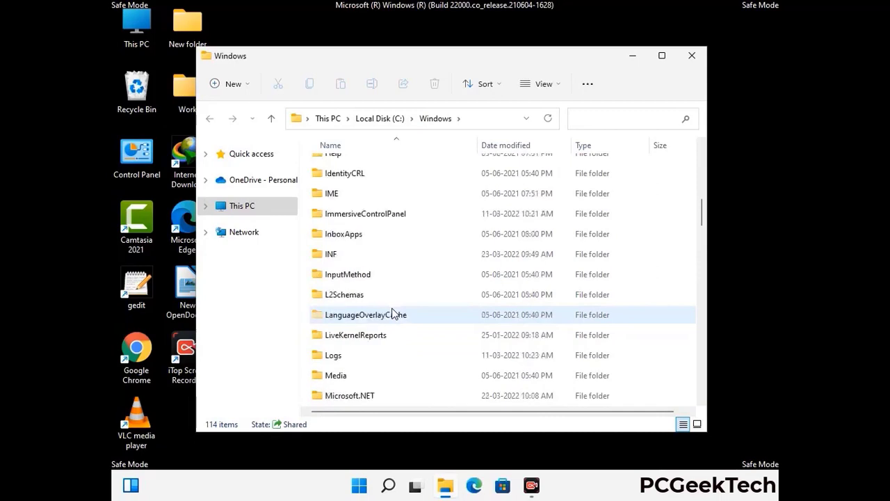
scroll(391, 314, "down", 1)
scroll(392, 314, "down", 6)
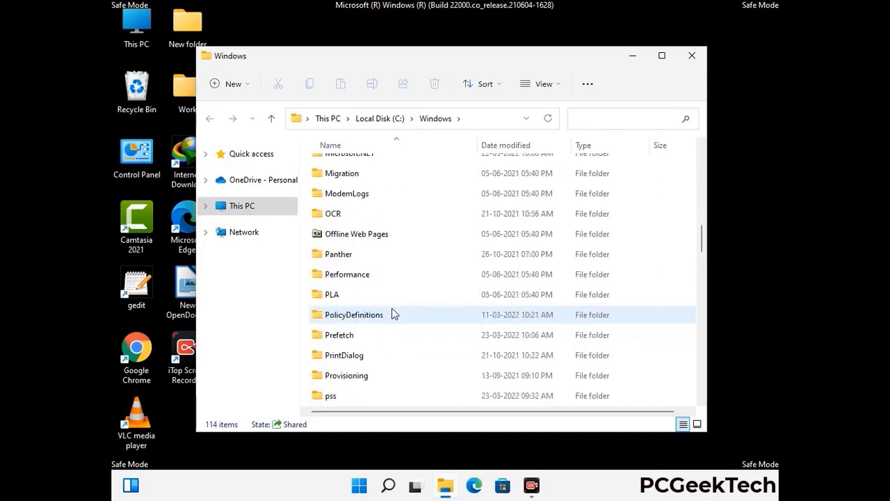
scroll(392, 315, "down", 7)
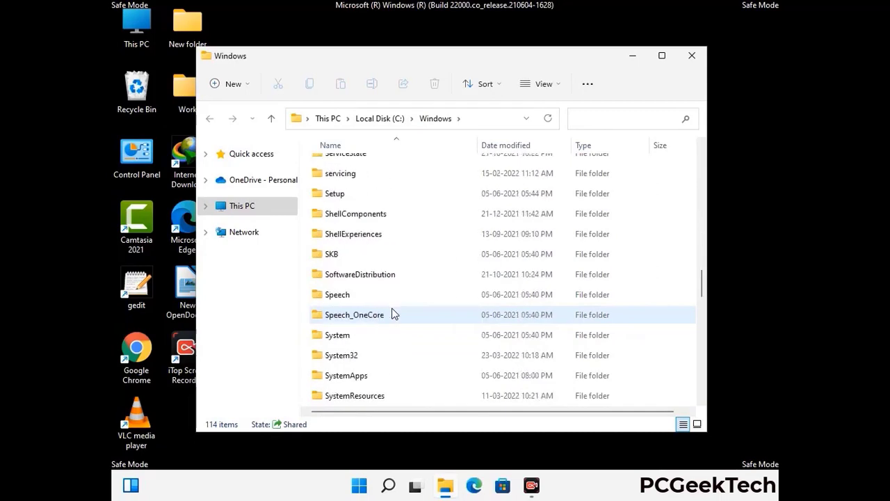
scroll(391, 314, "down", 10)
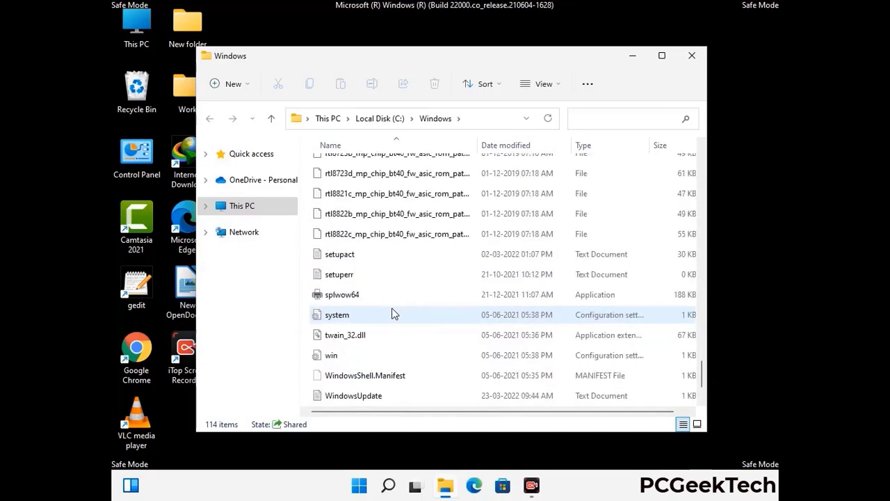
scroll(391, 314, "down", 1)
scroll(391, 314, "up", 13)
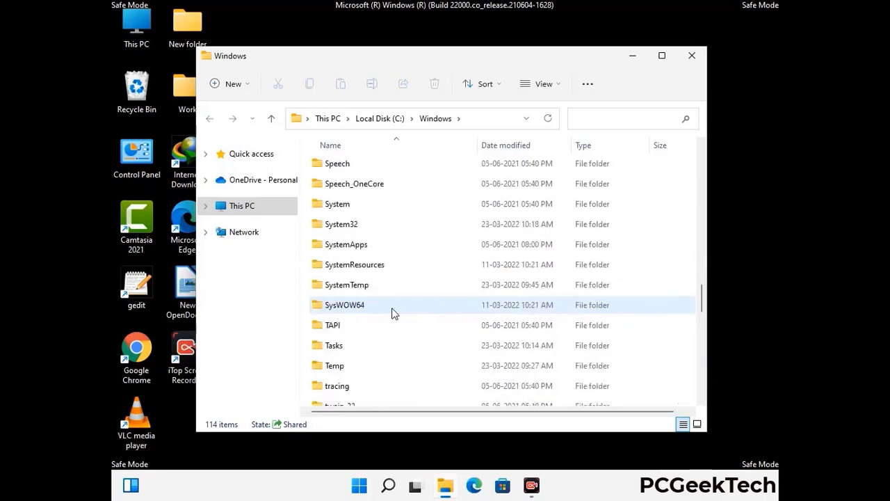
scroll(392, 315, "up", 3)
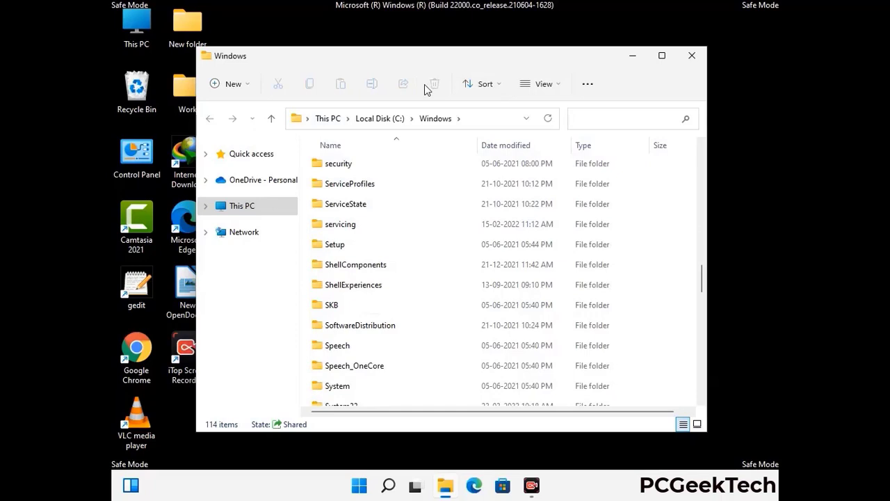
left_click(695, 57)
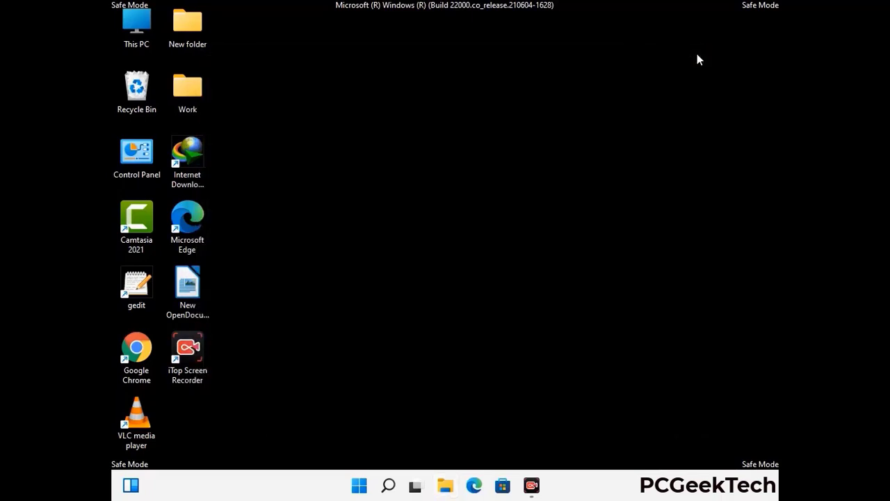
Open the %temp% folder and select all 100 temporary items for deletion.
key("super+r")
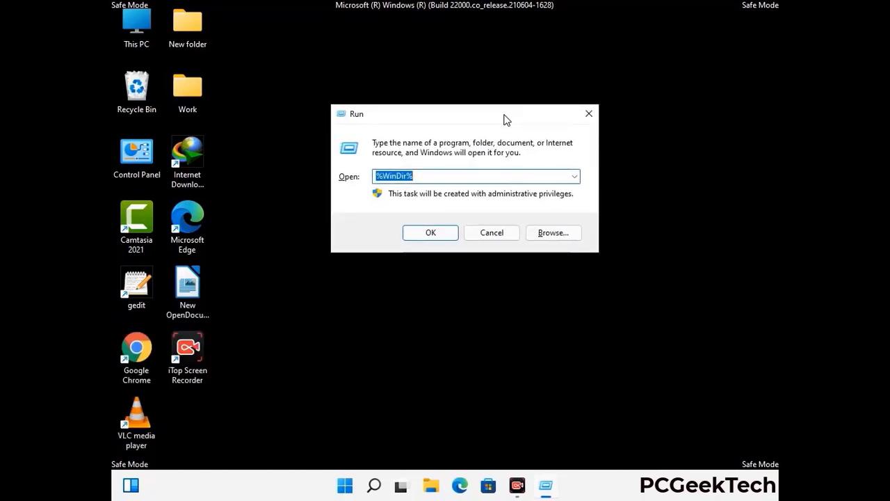
type("%temp%")
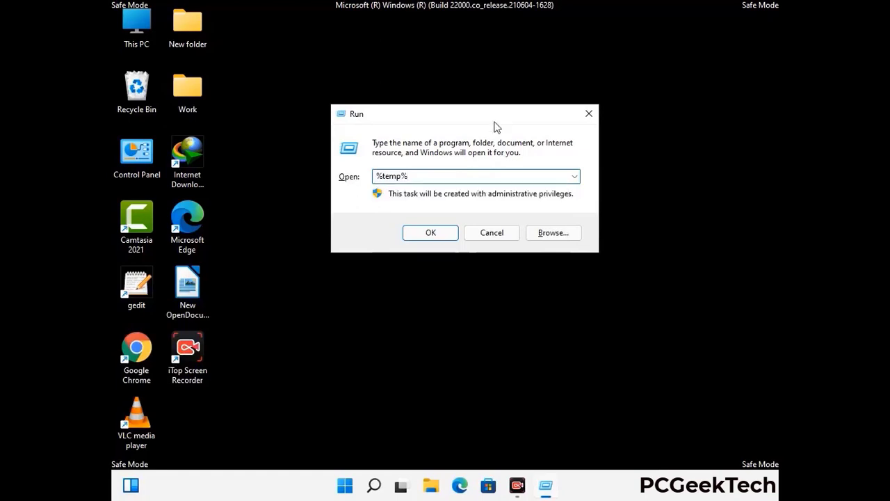
left_click(444, 232)
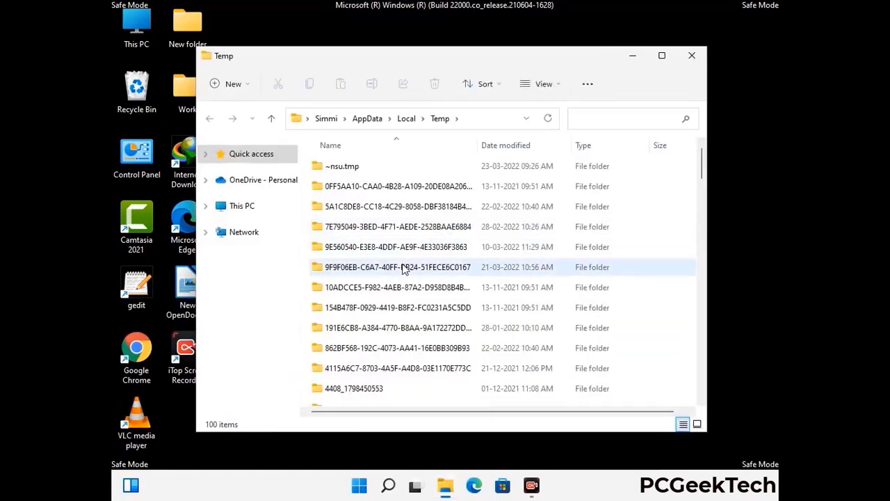
left_click(404, 268)
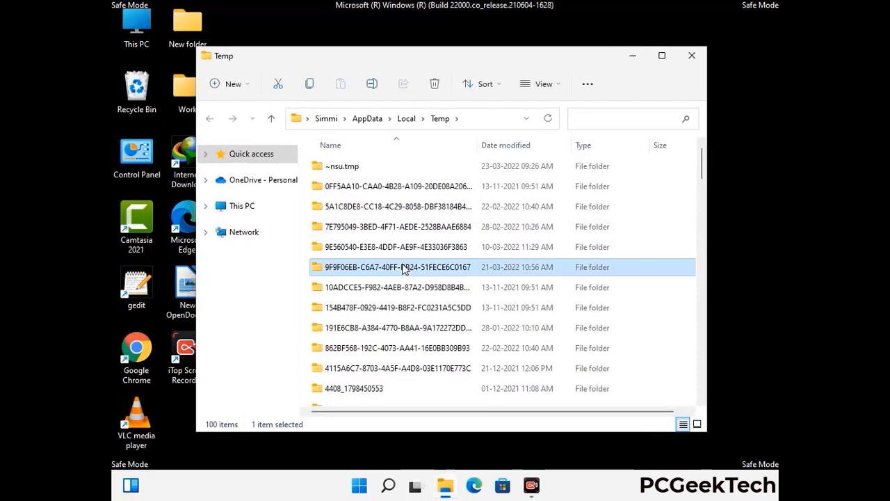
key("ctrl+a")
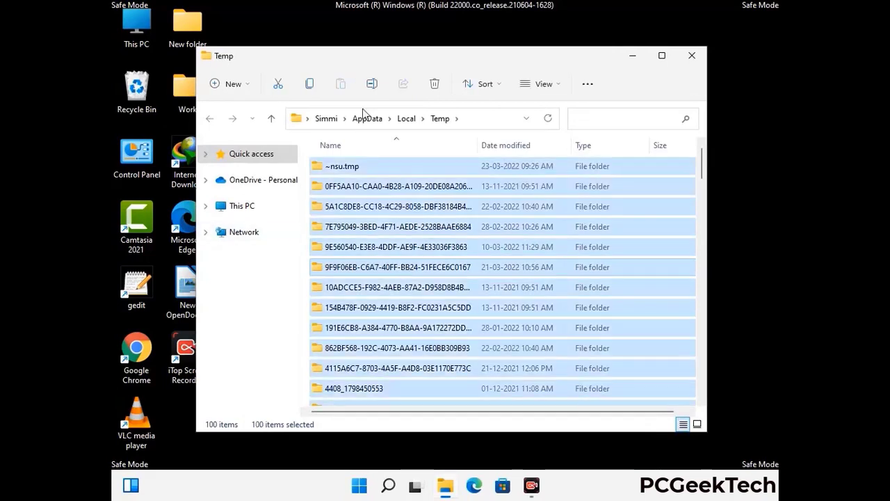
left_click(436, 85)
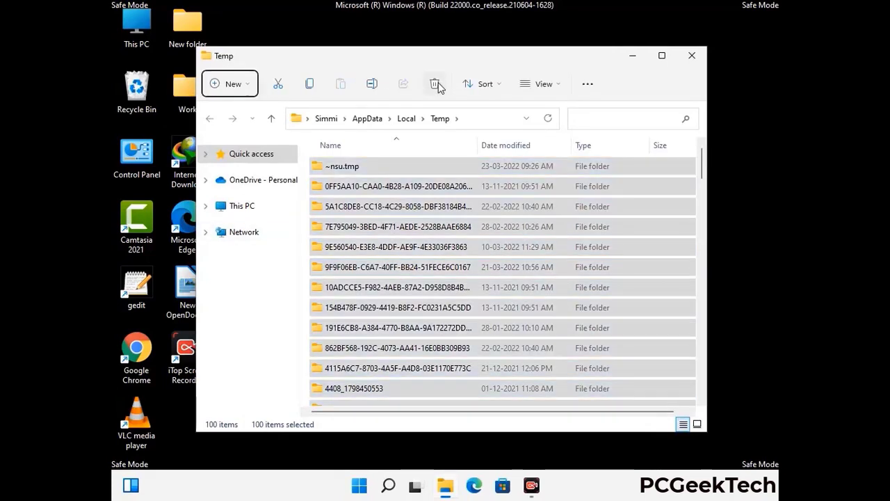
Close the emptied user Temp folder and open C:\Windows\Temp with the temp command.
left_click(692, 56)
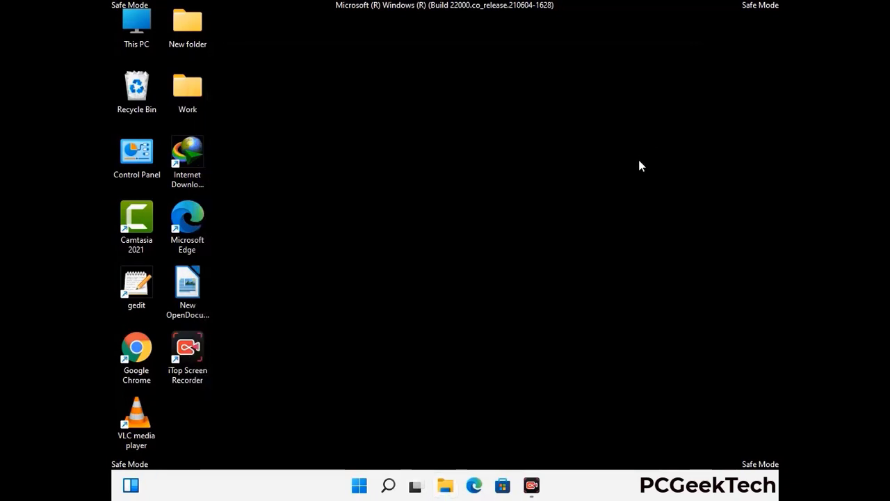
key("super+r")
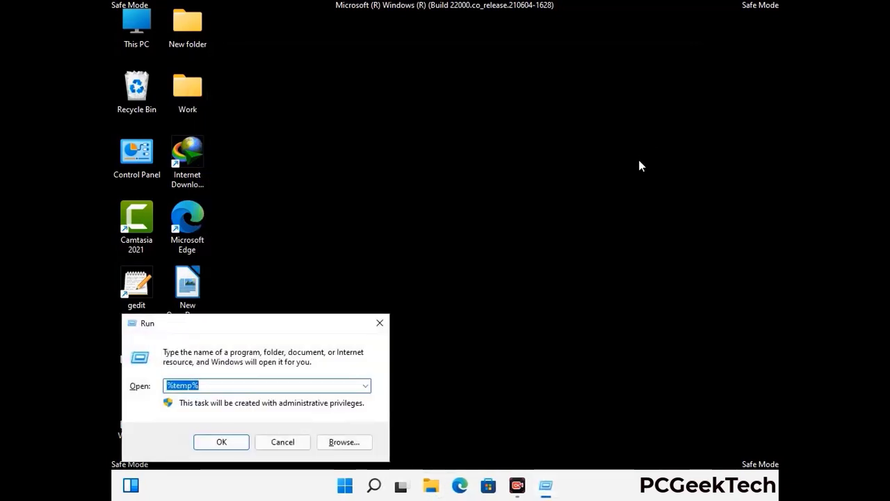
left_click_drag(302, 322, 507, 130)
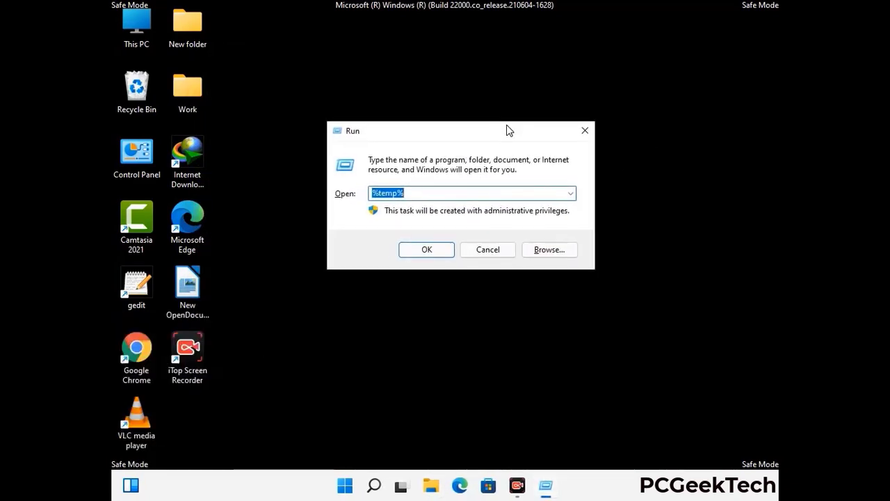
type("temp")
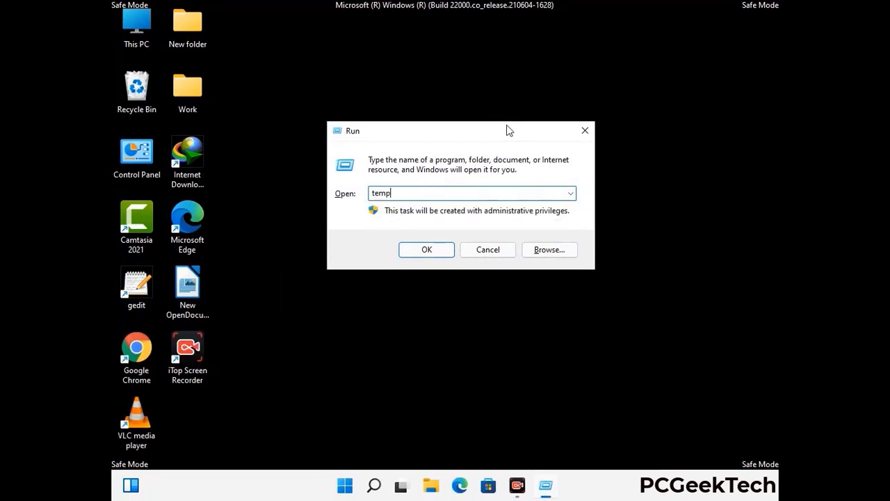
key("Return")
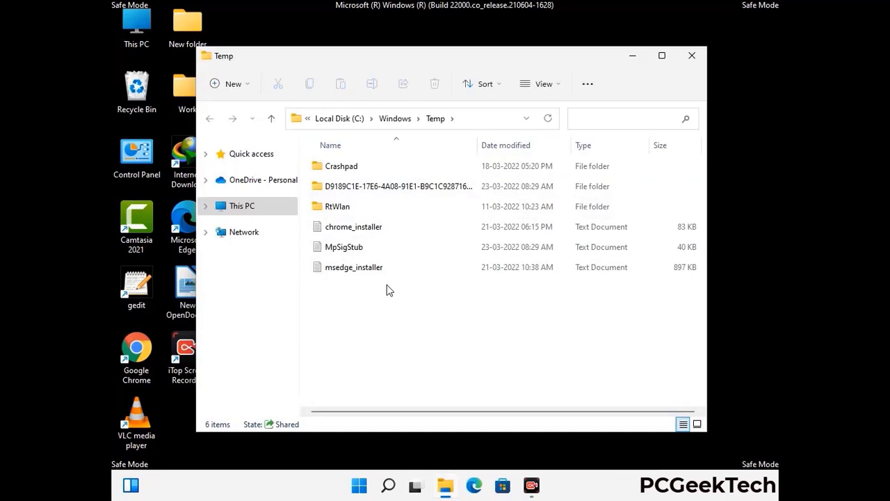
Delete all six items in Windows Temp and close the folder.
key("ctrl+a")
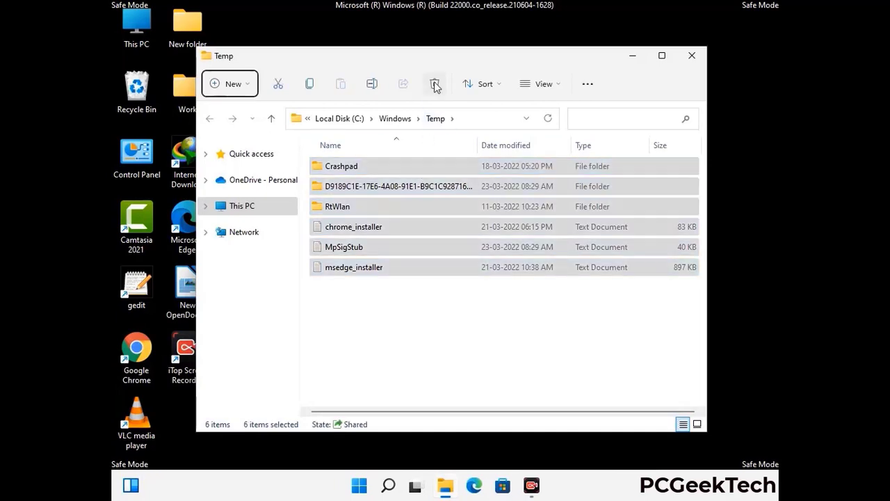
left_click(435, 84)
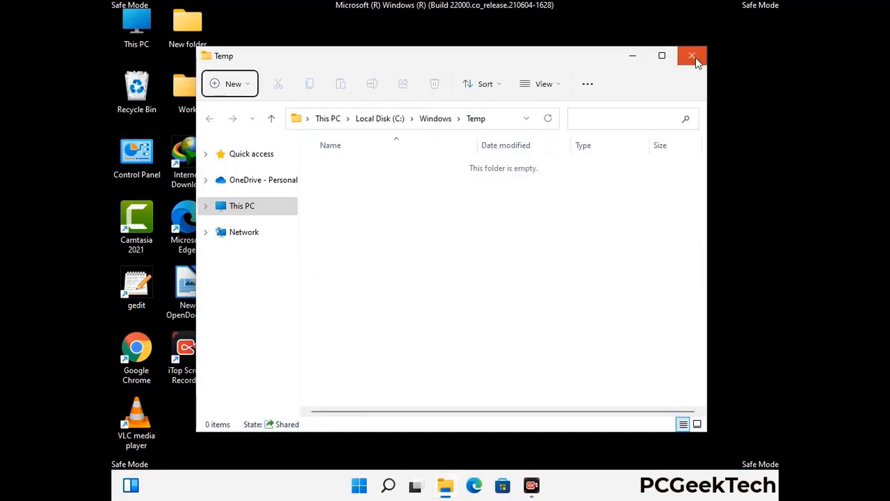
left_click(692, 56)
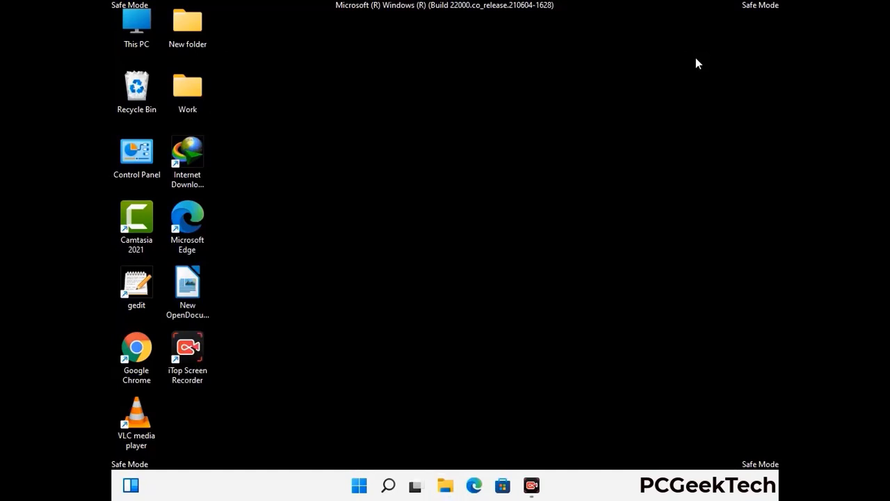
Launch Registry Editor with the regedit command from Run.
key("super+r")
left_click_drag(272, 322, 462, 107)
type("reged")
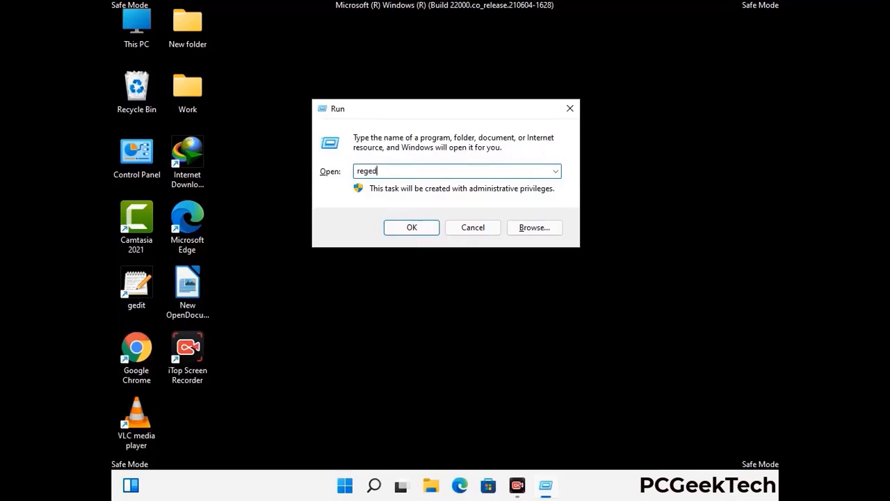
key("Return")
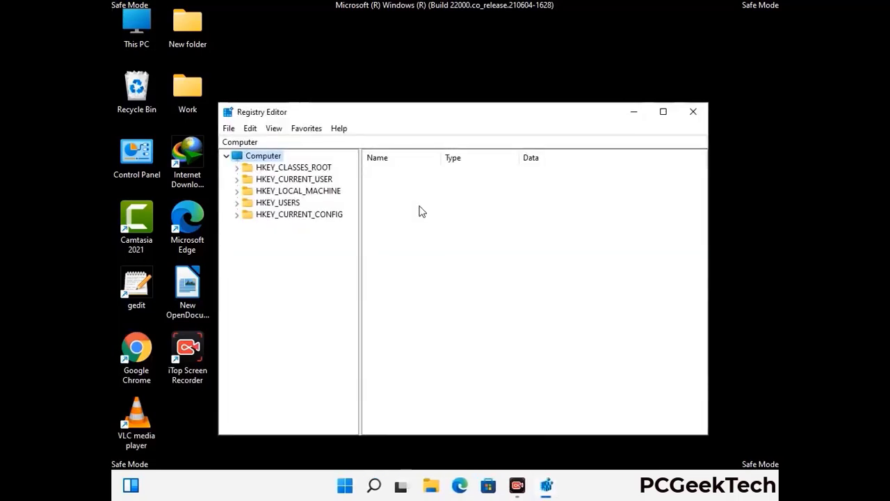
Expand HKEY_CURRENT_USER > Software > Microsoft in the registry tree.
left_click(292, 191)
left_click(236, 179)
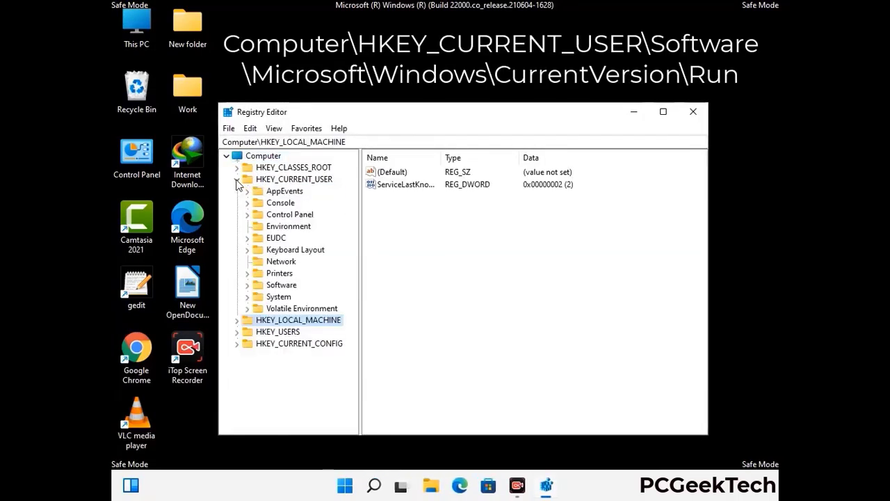
left_click(279, 287)
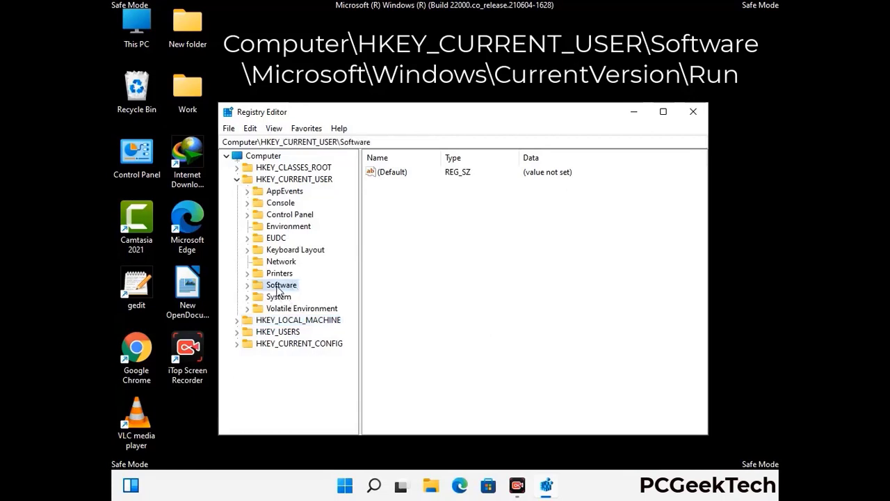
left_click(247, 285)
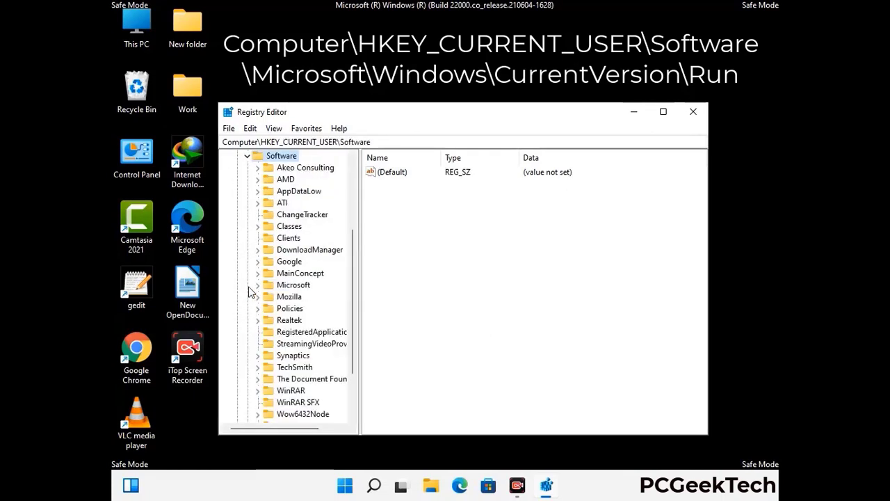
double_click(292, 285)
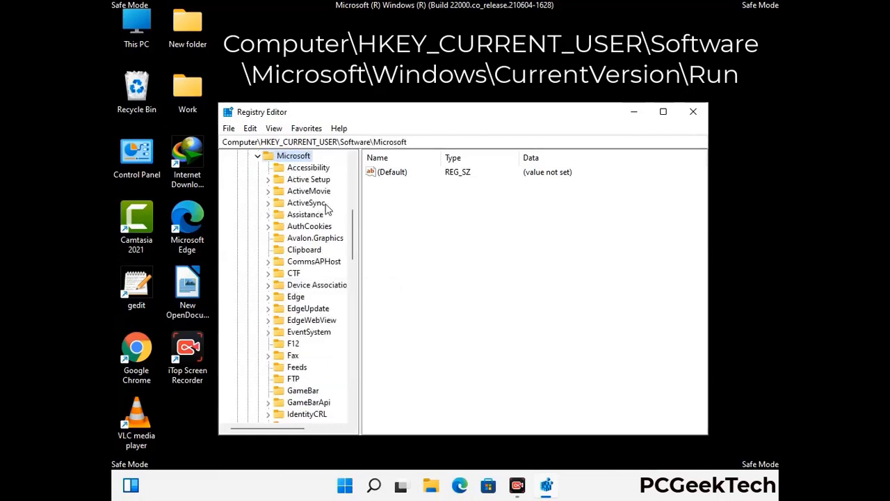
Go through Windows > CurrentVersion to show the Run key's startup entries.
scroll(326, 209, "down", 4)
scroll(322, 303, "down", 3)
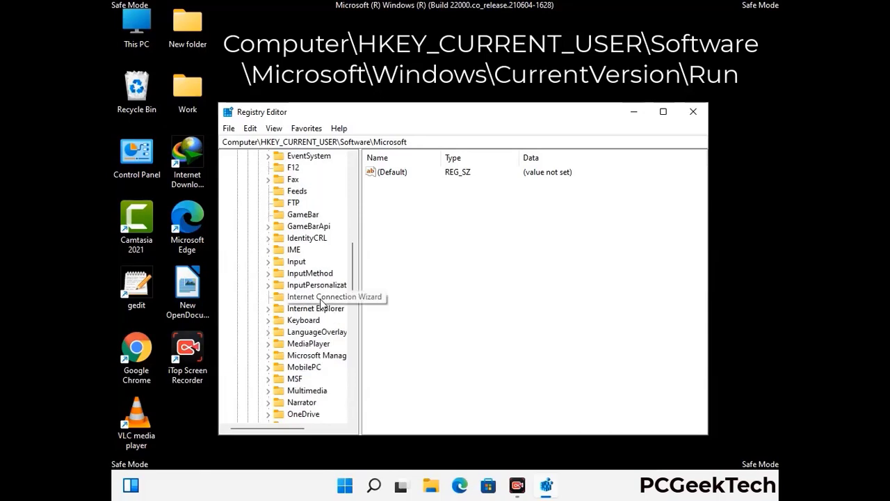
scroll(321, 303, "down", 6)
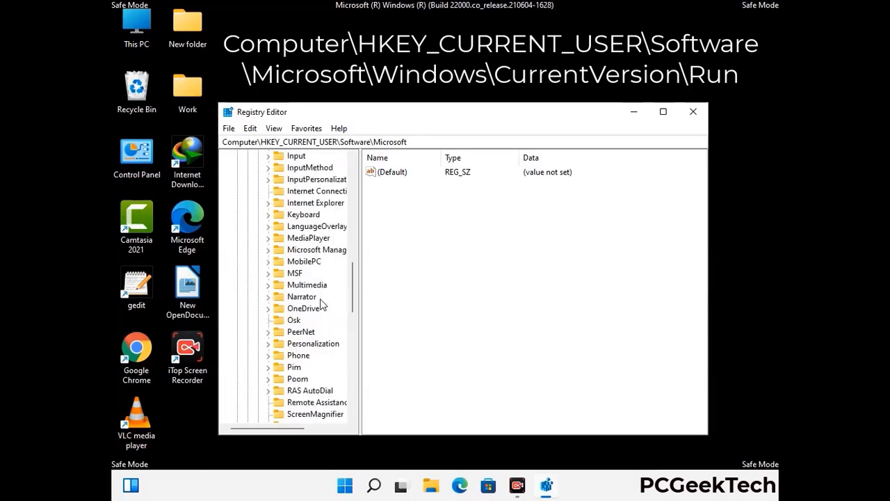
scroll(321, 303, "down", 4)
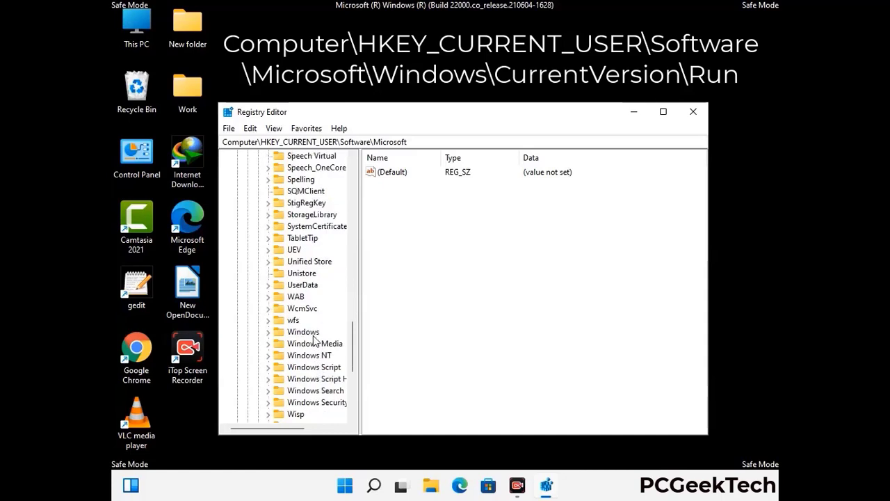
double_click(306, 332)
scroll(323, 329, "down", 1)
double_click(323, 320)
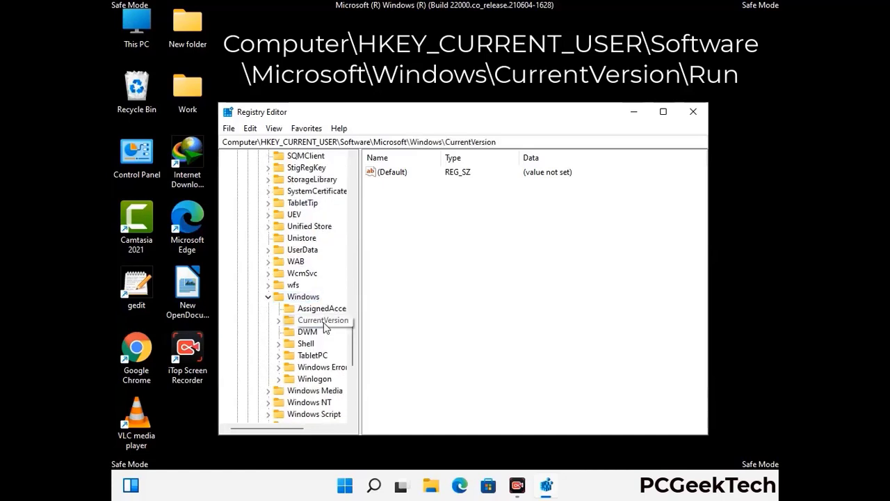
scroll(322, 306, "down", 3)
scroll(320, 301, "down", 4)
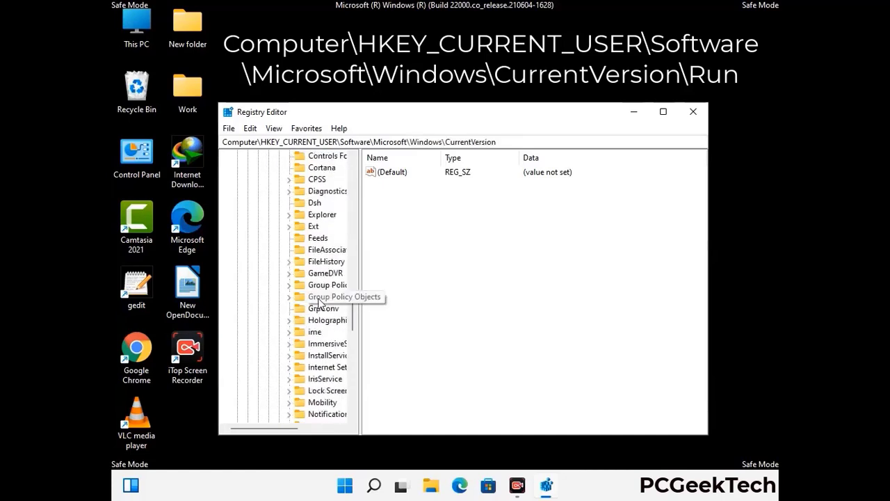
scroll(319, 302, "down", 1)
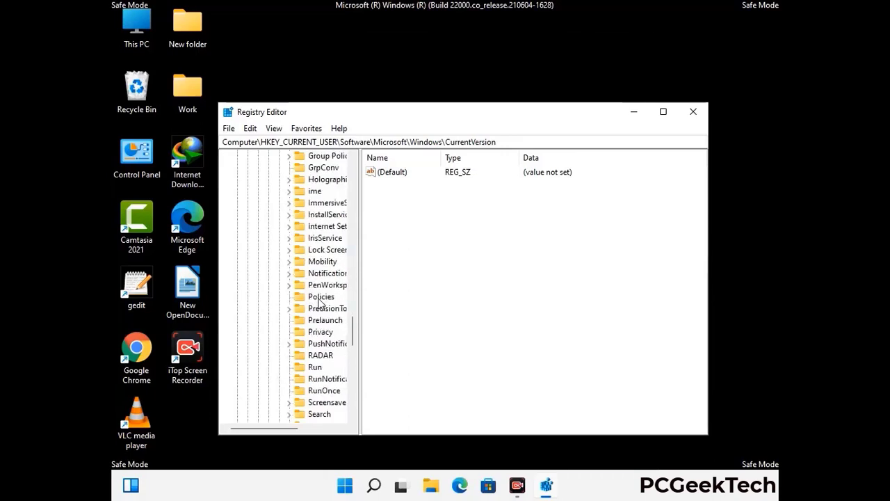
scroll(320, 302, "down", 1)
left_click(315, 333)
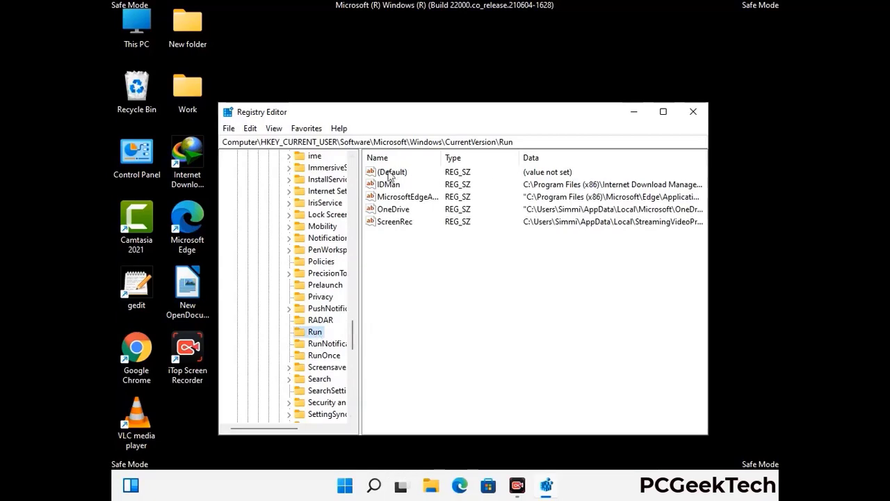
Delete the ScreenRec value from the Run key and confirm the deletion.
left_click(393, 222)
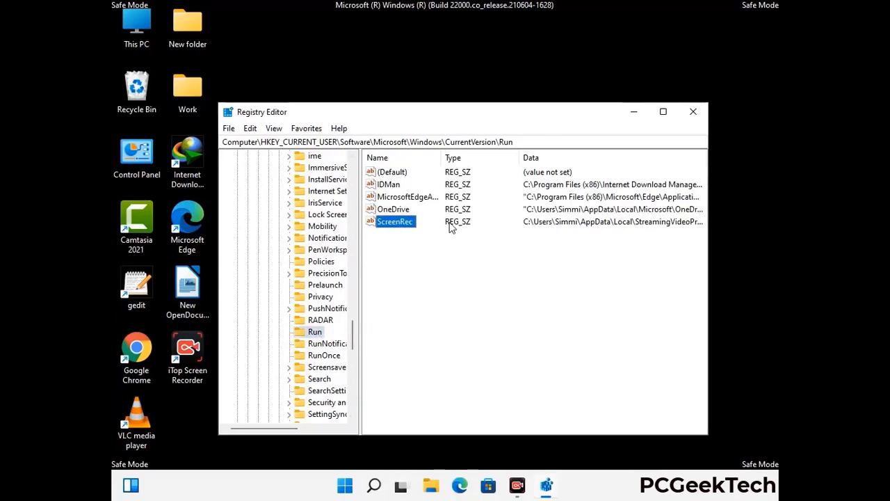
left_click(402, 222)
right_click(403, 224)
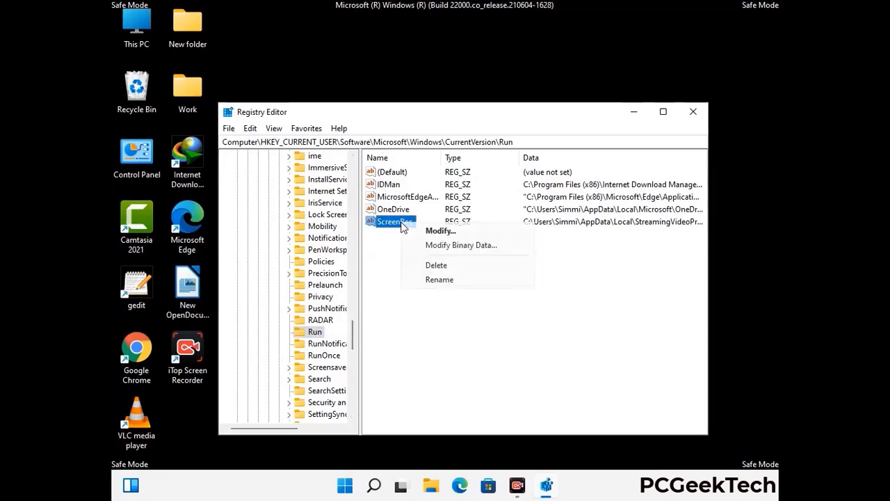
left_click(427, 265)
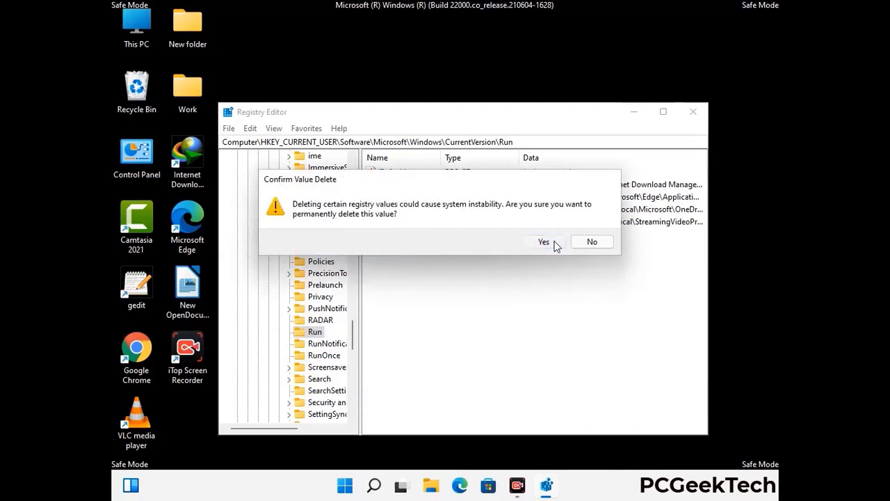
left_click(556, 245)
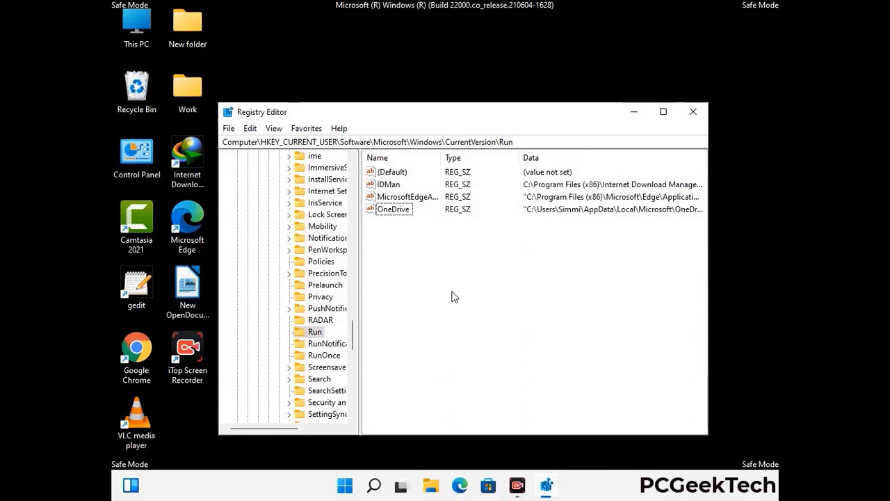
Search the registry for 'Virus Name', then close the Find dialog and Registry Editor.
key("ctrl+f")
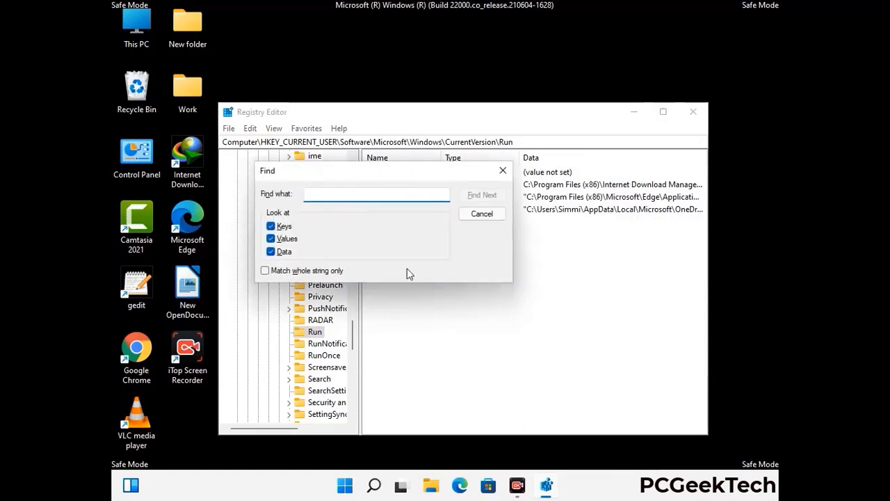
type("Virus Name")
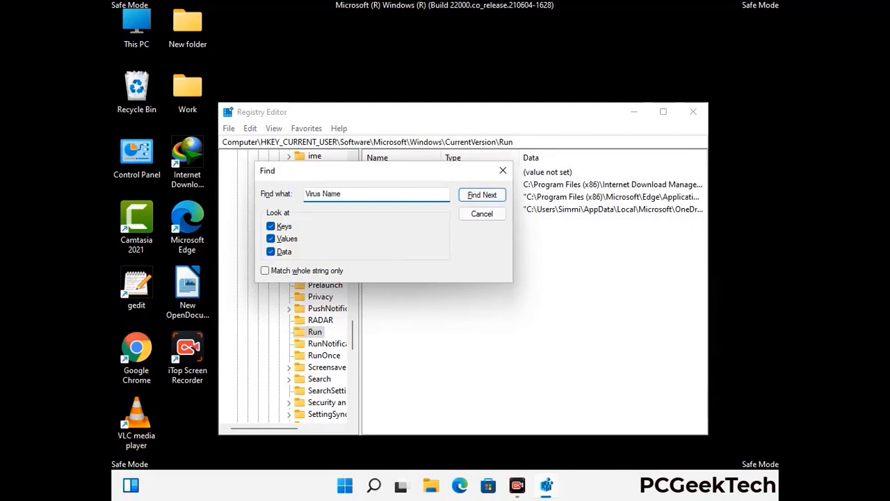
left_click(472, 197)
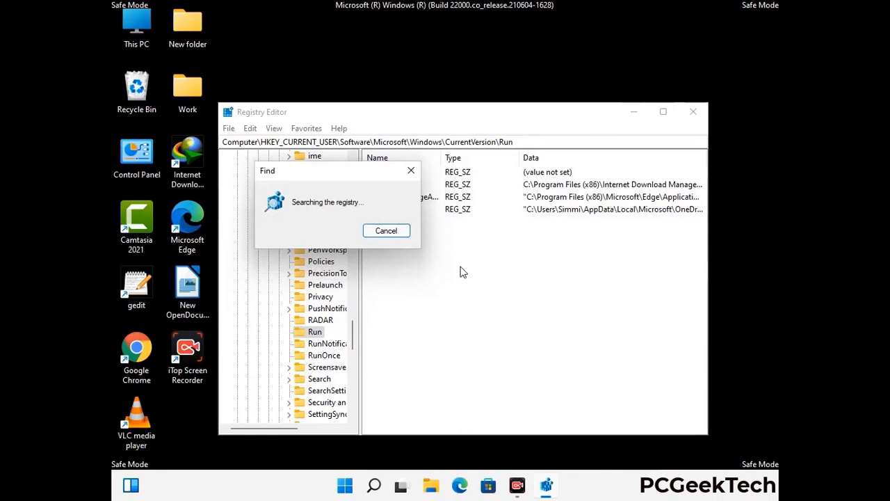
left_click(411, 170)
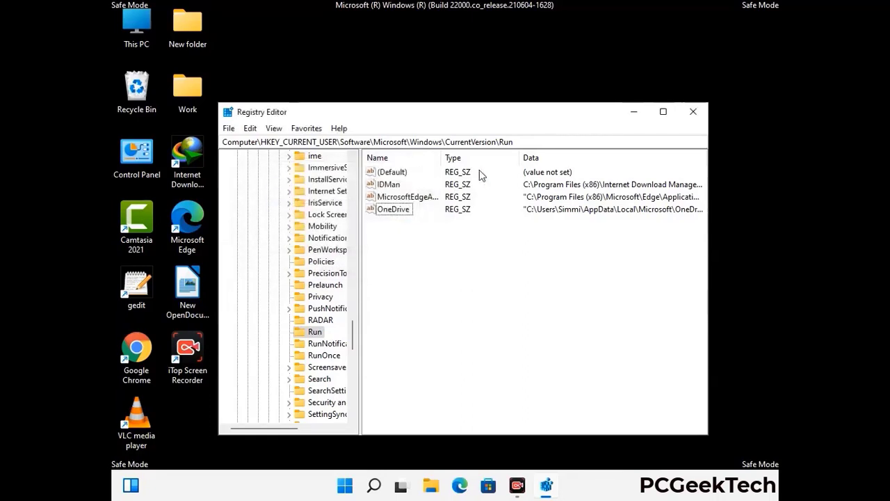
left_click(693, 112)
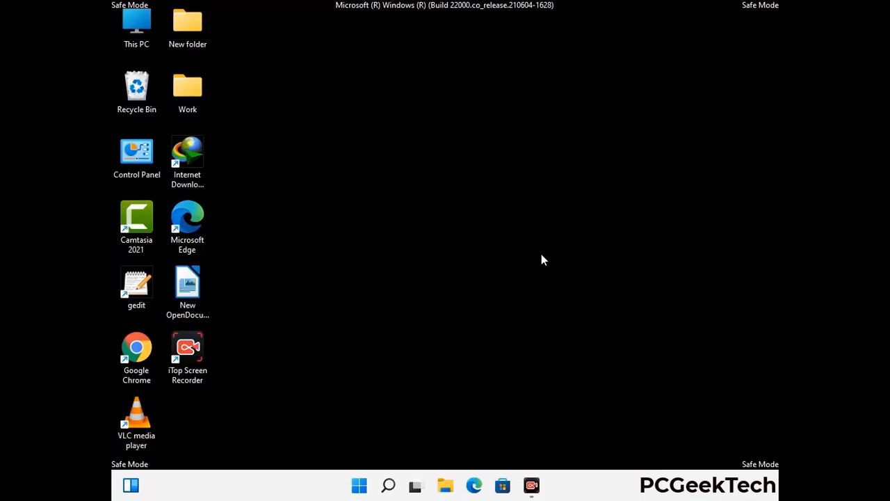
Launch msconfig and clear the Safe boot checkbox on the Boot tab.
key("super+r")
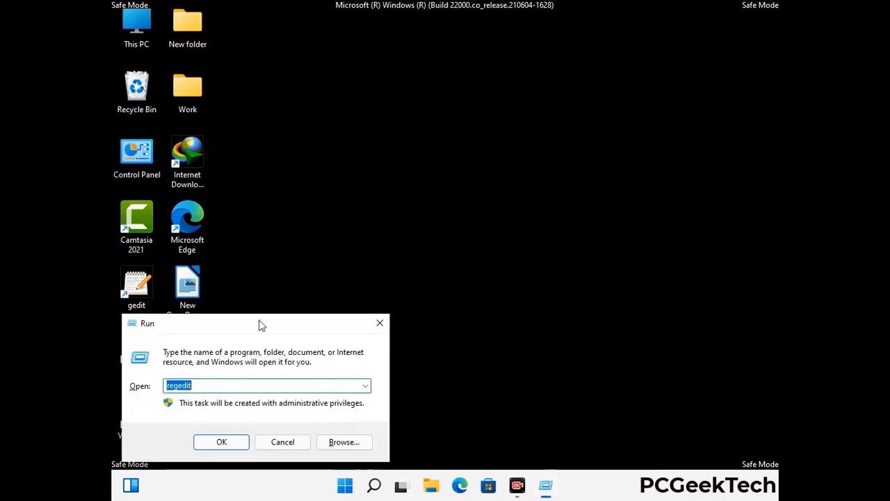
left_click_drag(262, 325, 457, 139)
type("ms")
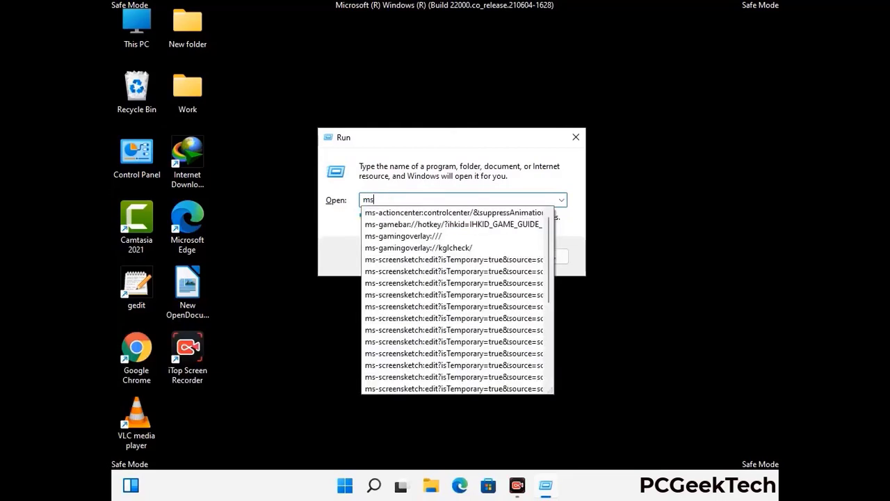
type("config")
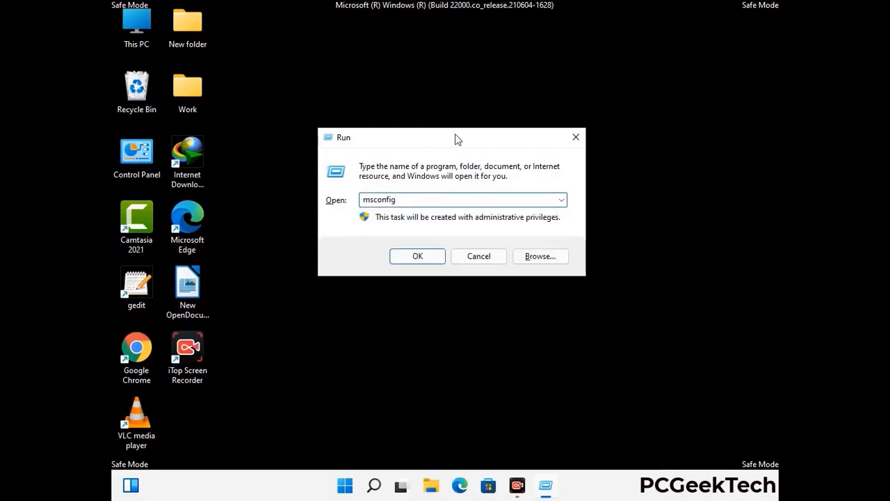
left_click(415, 256)
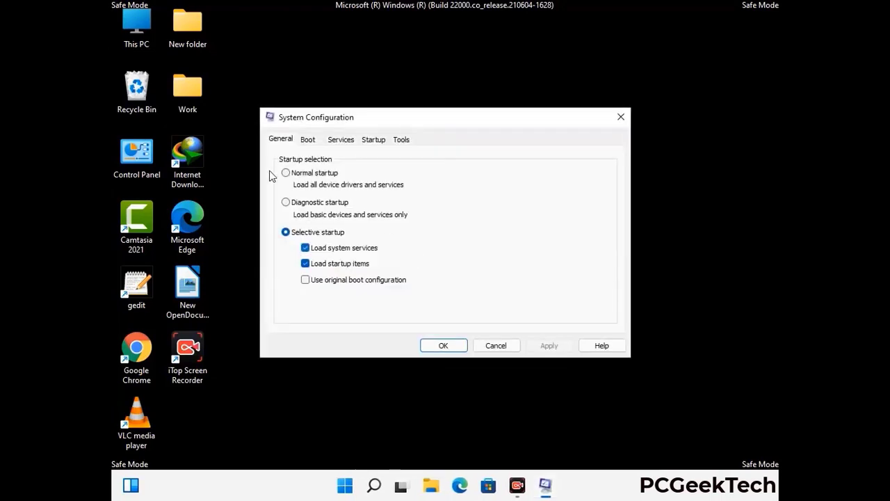
left_click(308, 140)
left_click(288, 265)
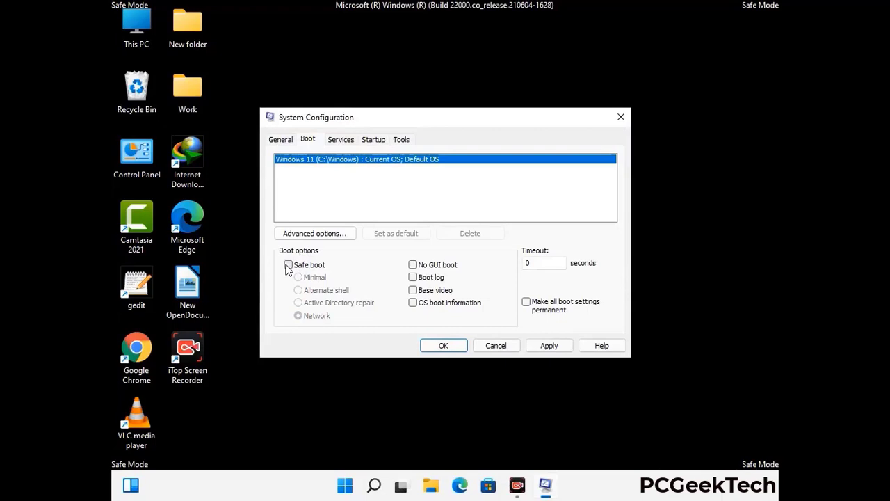